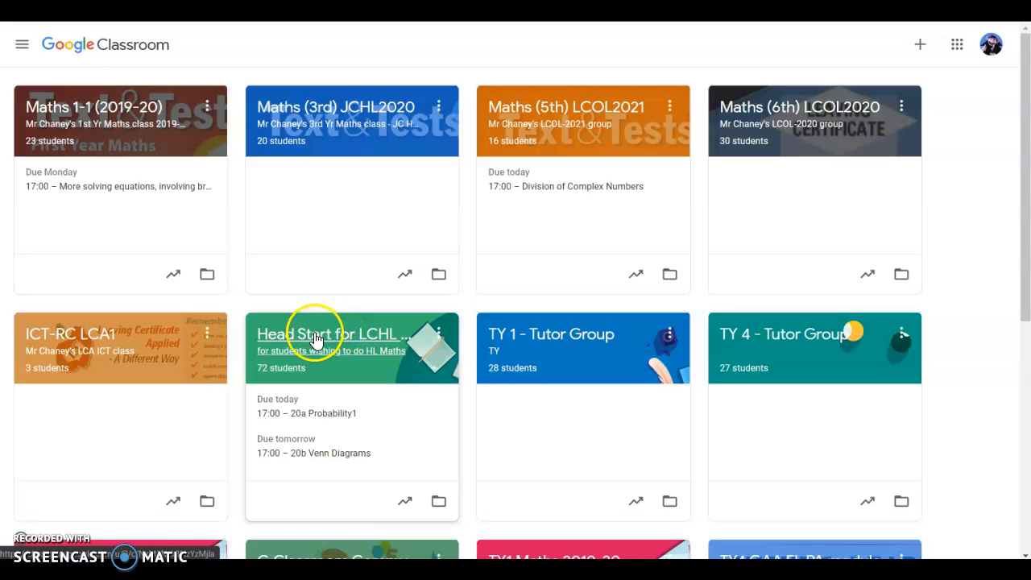
# Step: Open the to-do review list and filter it to the Head Start for LCHL Maths class
pyautogui.scroll(-2, 350, 430)
pyautogui.scroll(2, 330, 268)
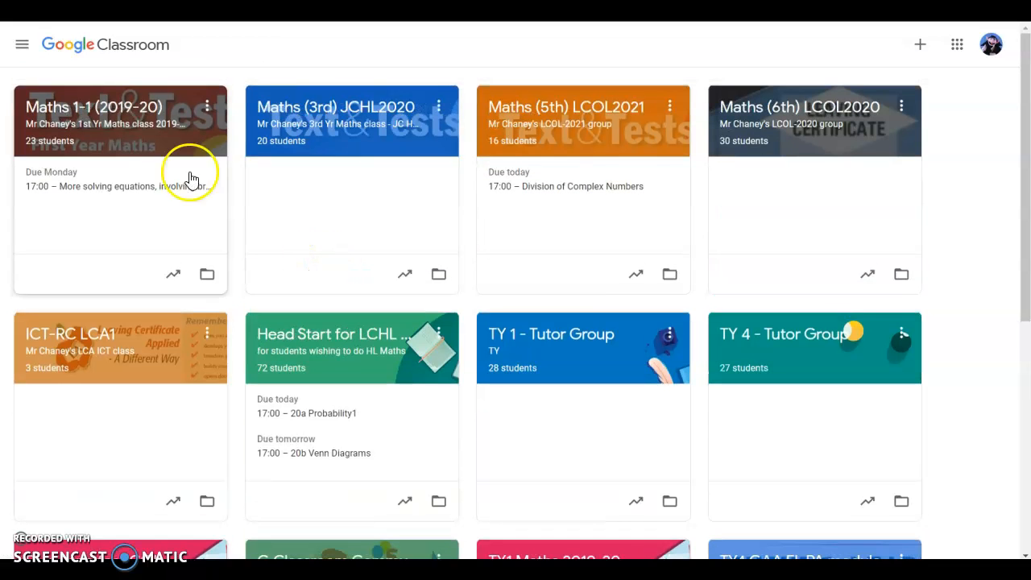
pyautogui.click(22, 45)
pyautogui.click(63, 173)
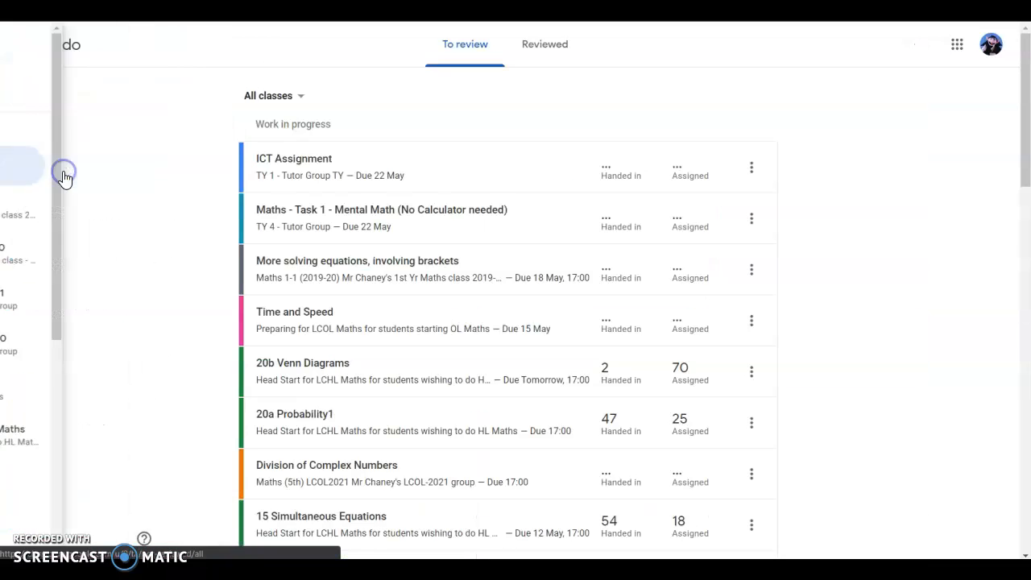
pyautogui.click(300, 97)
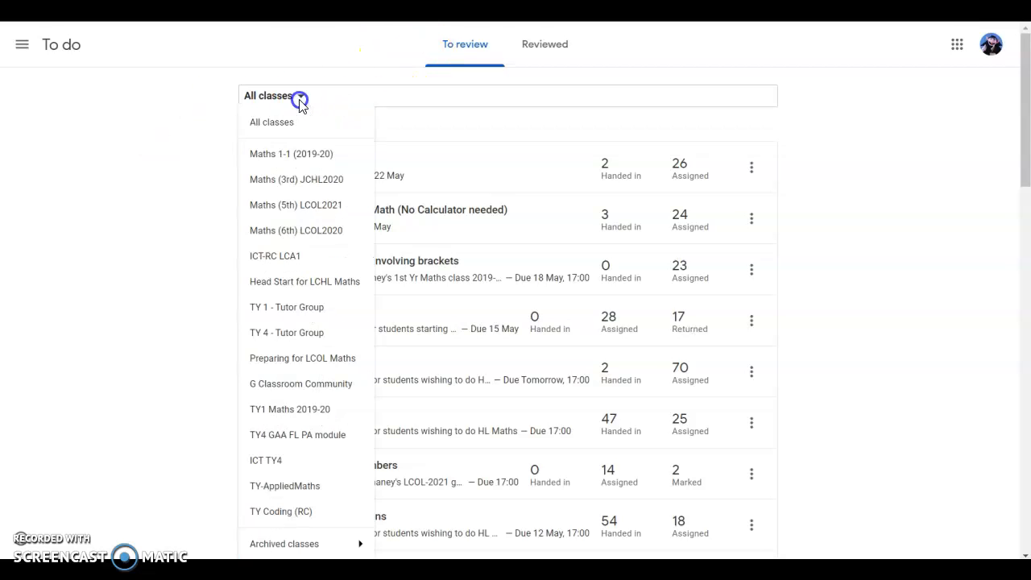
pyautogui.click(292, 290)
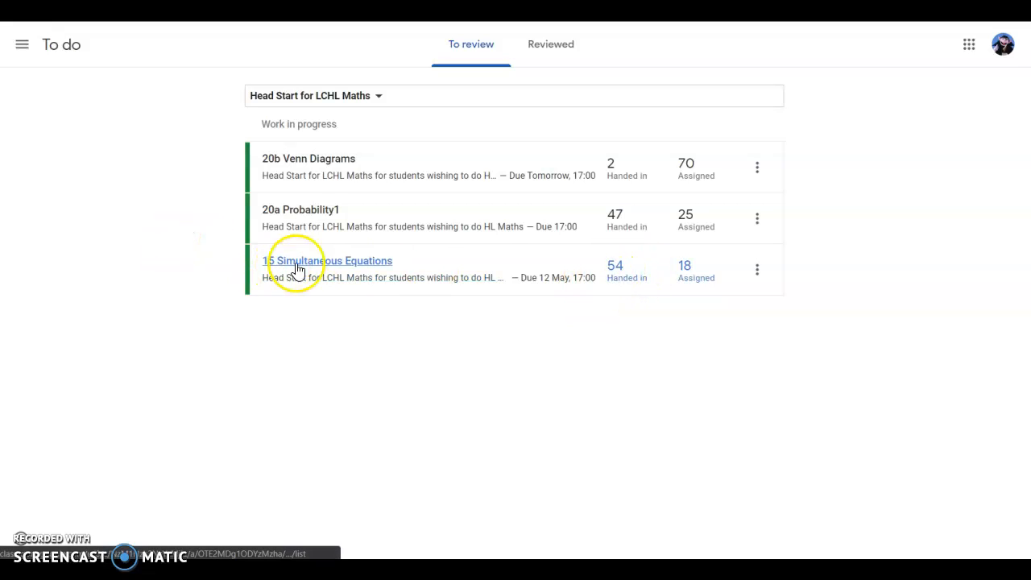
# Step: Open the student work for 15 Simultaneous Equations and look through the list of students and their grades
pyautogui.click(620, 274)
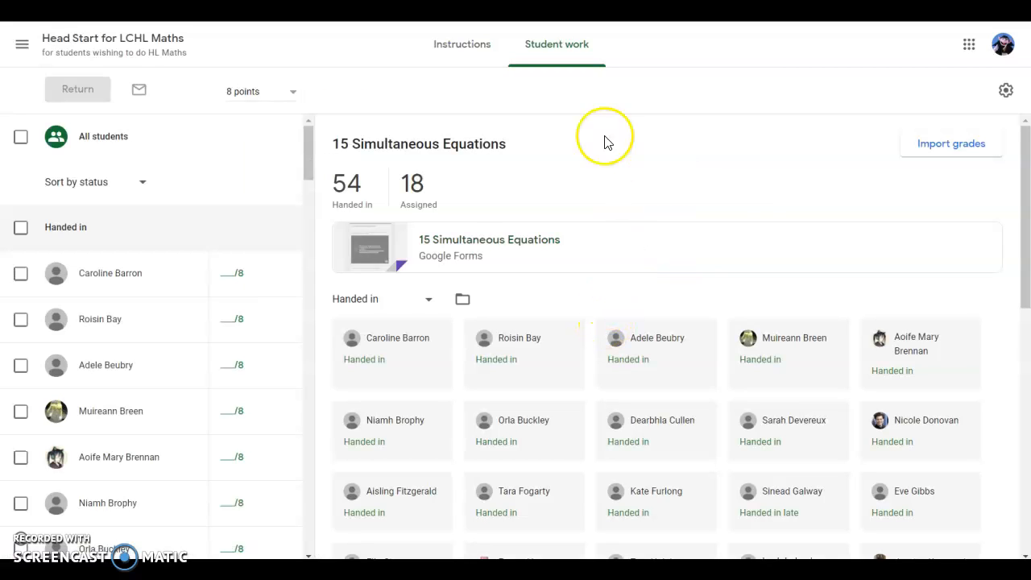
pyautogui.scroll(-2, 215, 330)
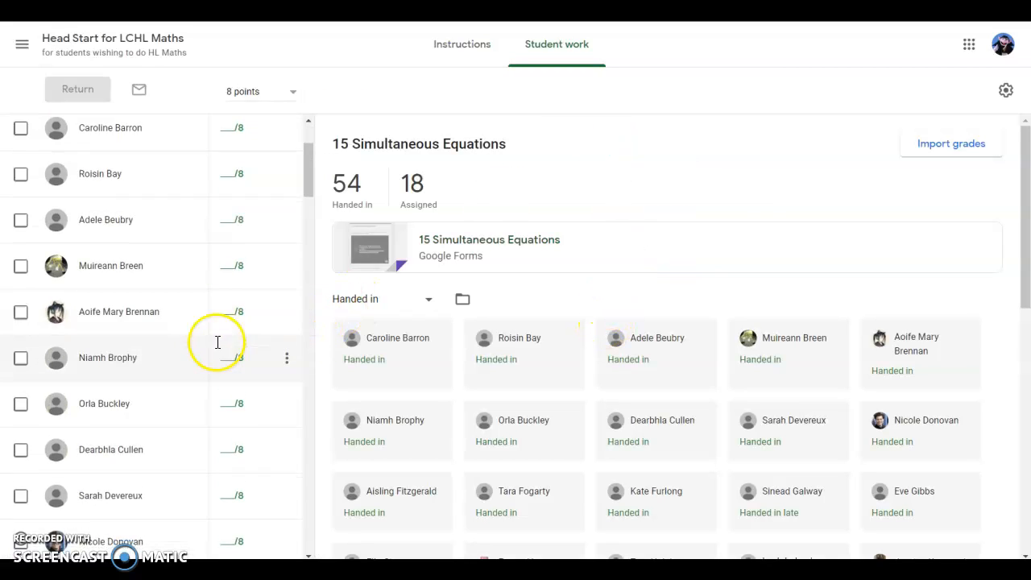
pyautogui.scroll(-6, 217, 347)
pyautogui.scroll(-3, 219, 359)
pyautogui.scroll(10, 219, 362)
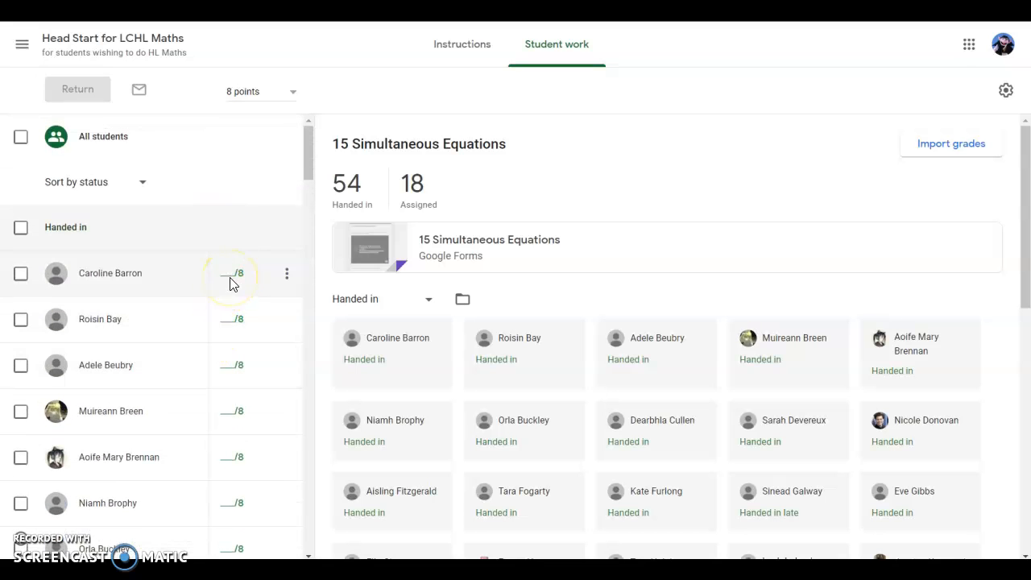
# Step: Open the assignment's attached Google Form and look through its video, revision notes and questions
pyautogui.click(484, 245)
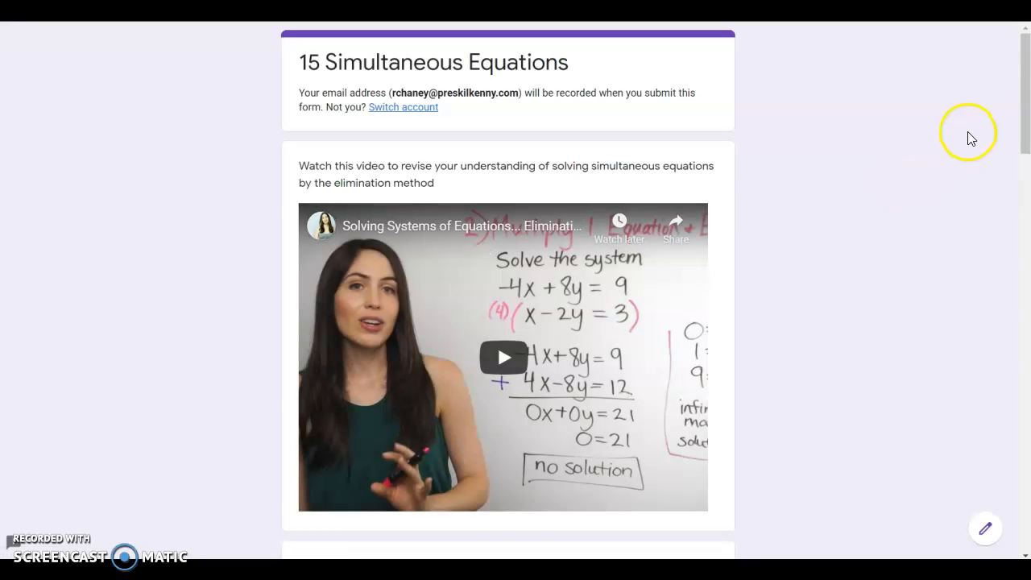
pyautogui.scroll(-9, 822, 215)
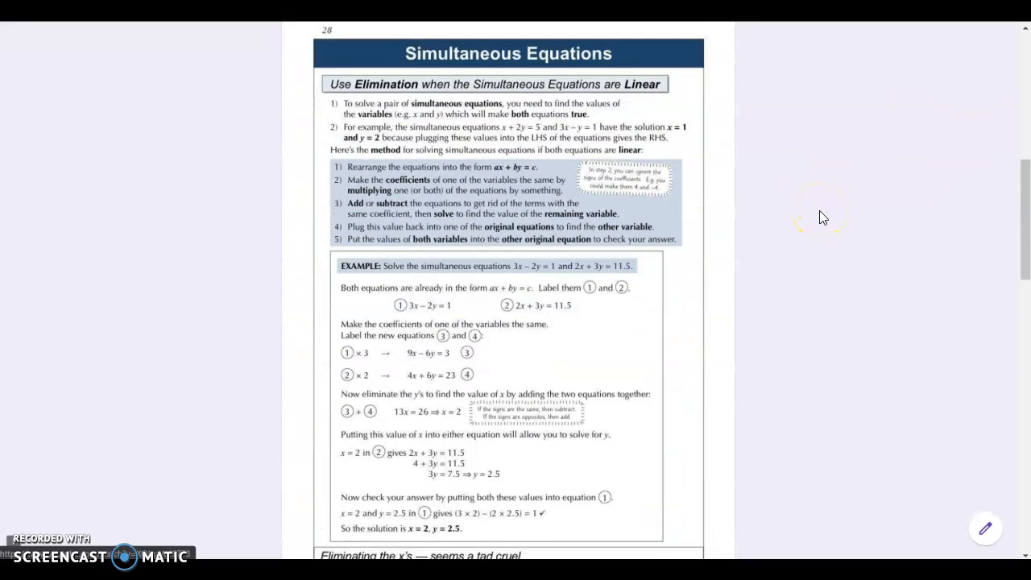
pyautogui.scroll(1, 821, 218)
pyautogui.scroll(-10, 821, 217)
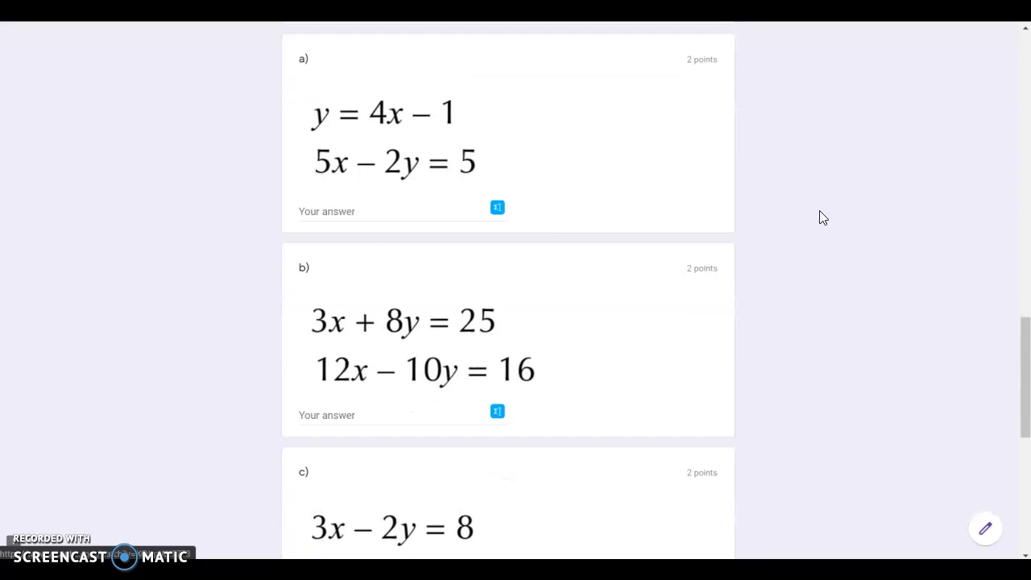
pyautogui.scroll(-1, 866, 250)
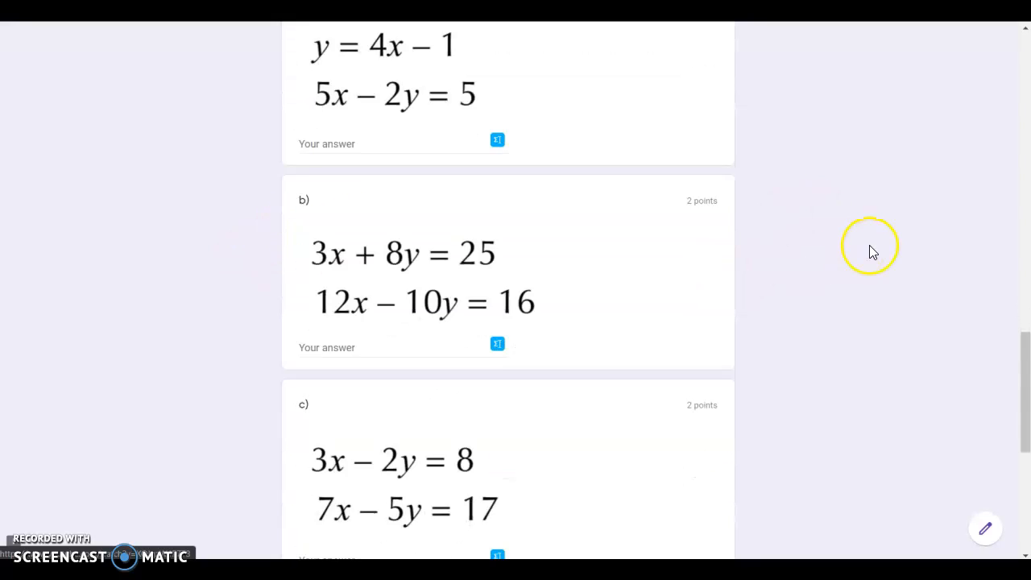
pyautogui.scroll(10, 868, 251)
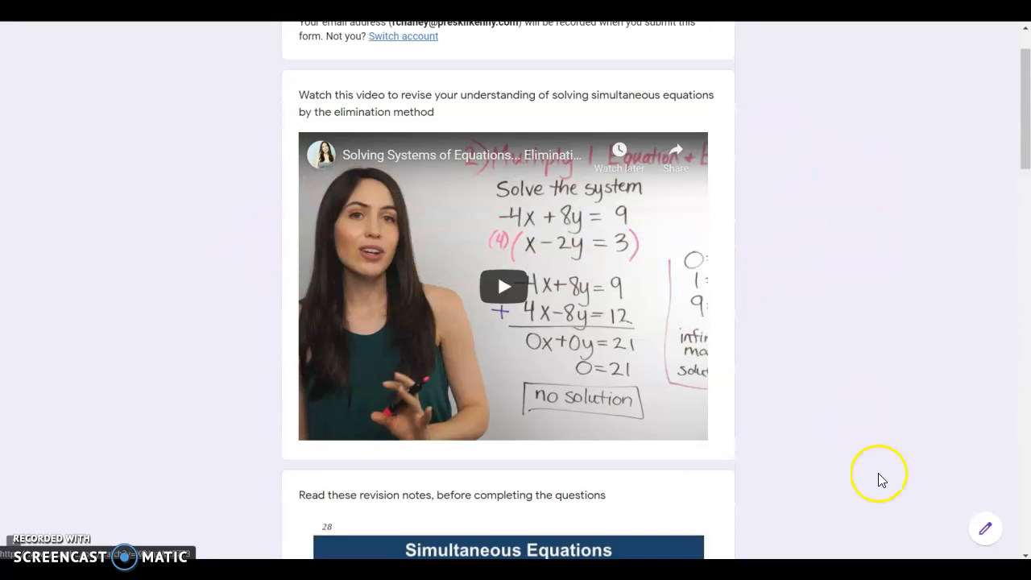
# Step: Open the 15 Simultaneous Equations form for editing and look through its notes and questions
pyautogui.click(984, 534)
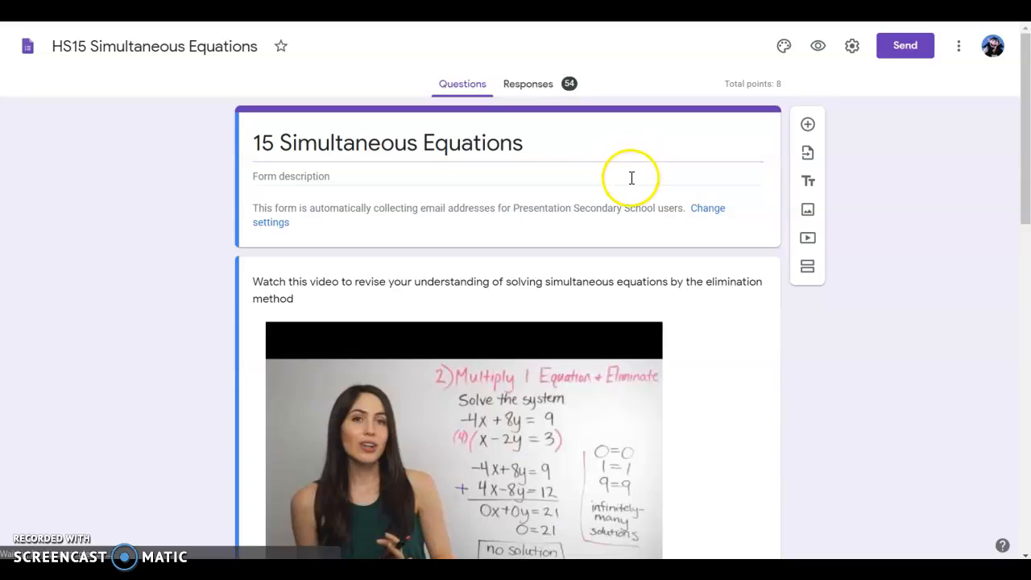
pyautogui.scroll(-10, 632, 178)
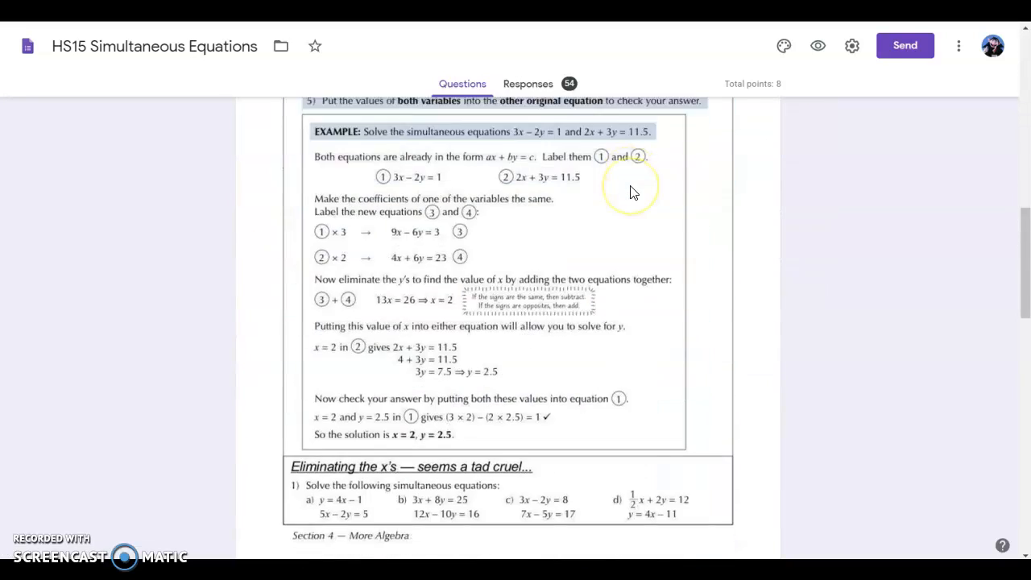
pyautogui.scroll(-10, 631, 193)
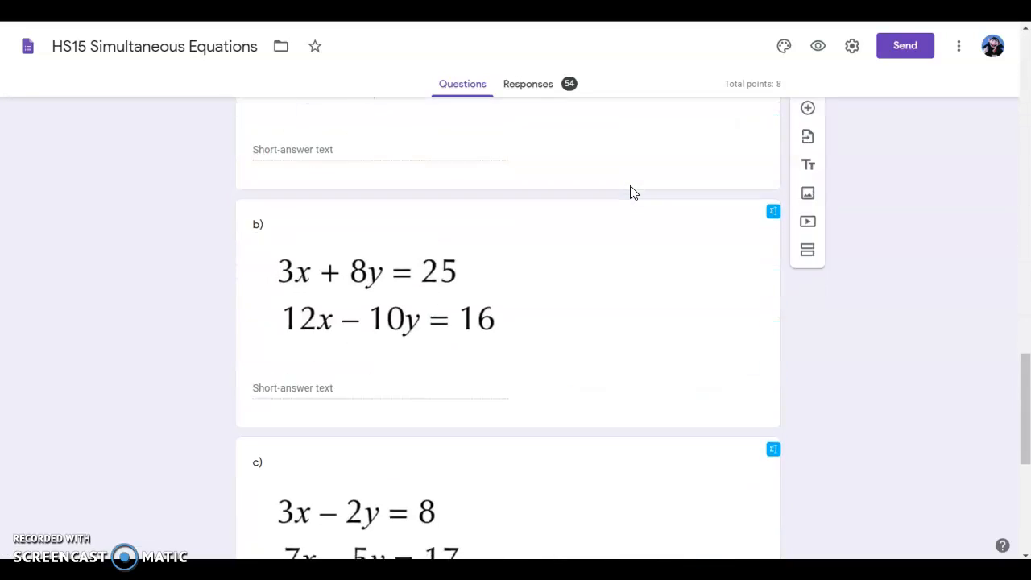
pyautogui.scroll(-2, 467, 237)
pyautogui.scroll(-1, 467, 260)
pyautogui.scroll(9, 467, 260)
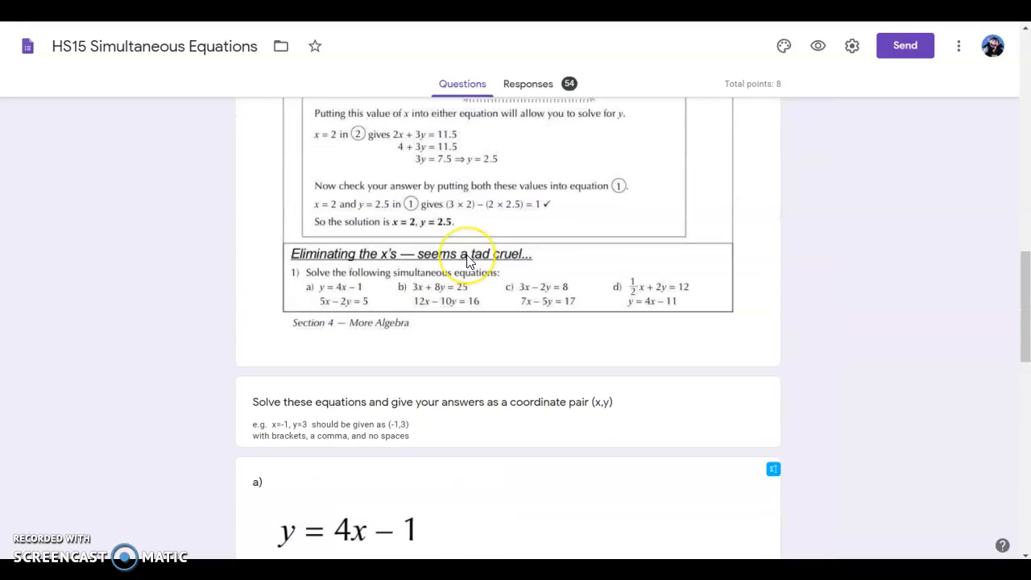
# Step: Inspect question a)'s answer key with its points, correct answer and feedback, and close it without changes
pyautogui.scroll(-5, 467, 260)
pyautogui.click(310, 301)
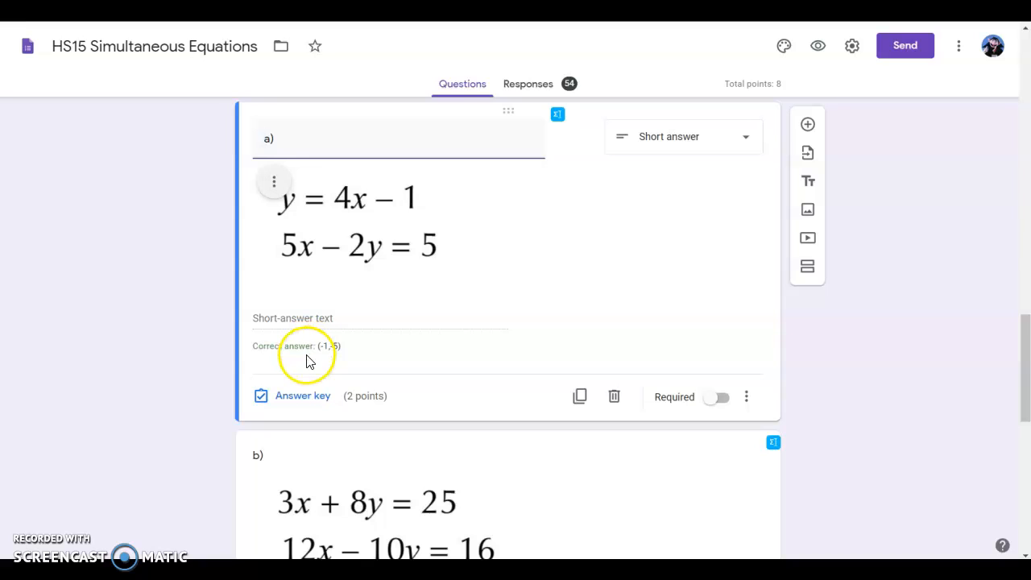
pyautogui.click(319, 397)
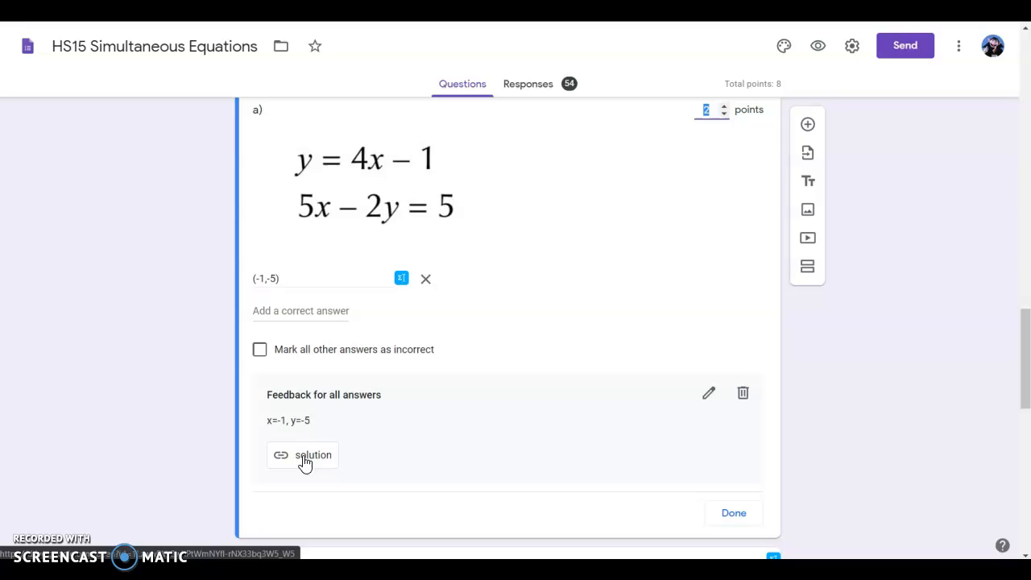
pyautogui.click(750, 515)
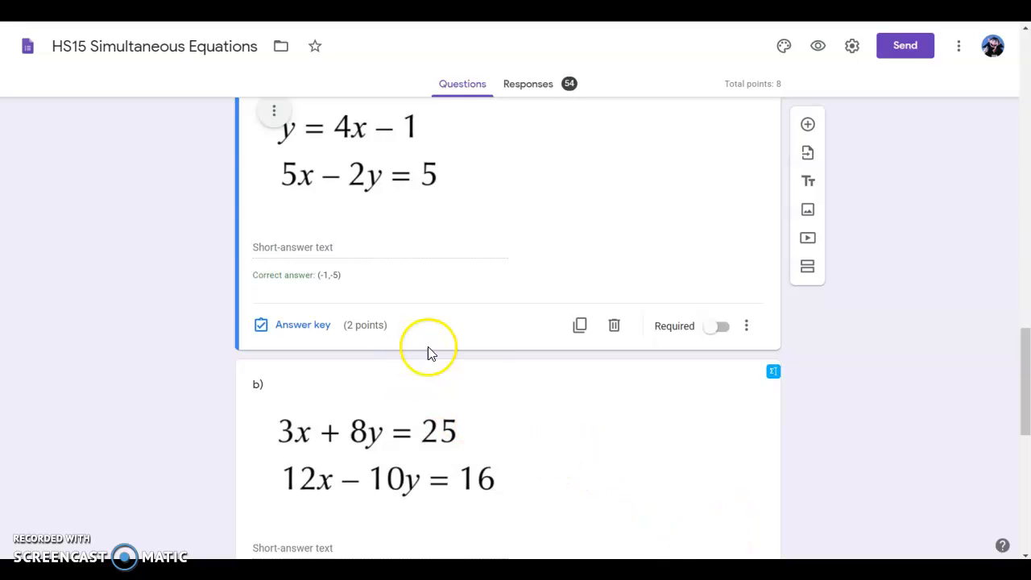
# Step: Look over the remaining questions, and examine the response summary with its insights and the list of scores
pyautogui.scroll(-7, 486, 338)
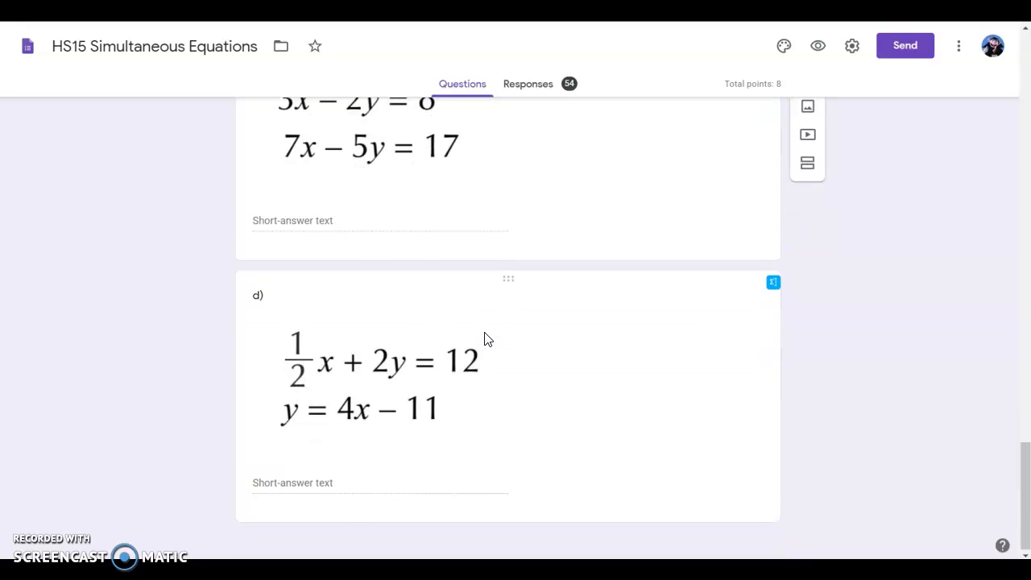
pyautogui.scroll(15, 507, 293)
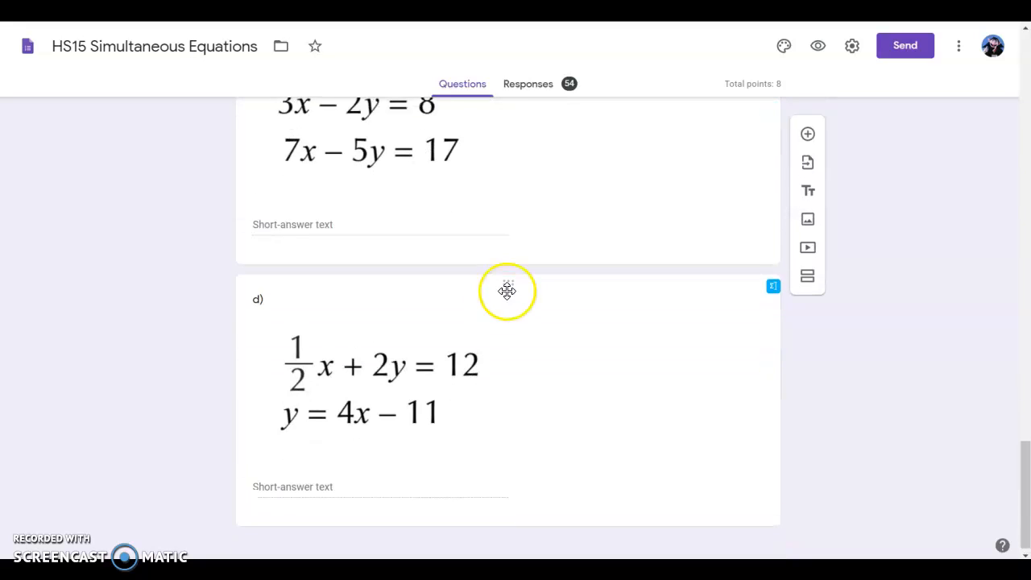
pyautogui.scroll(5, 497, 290)
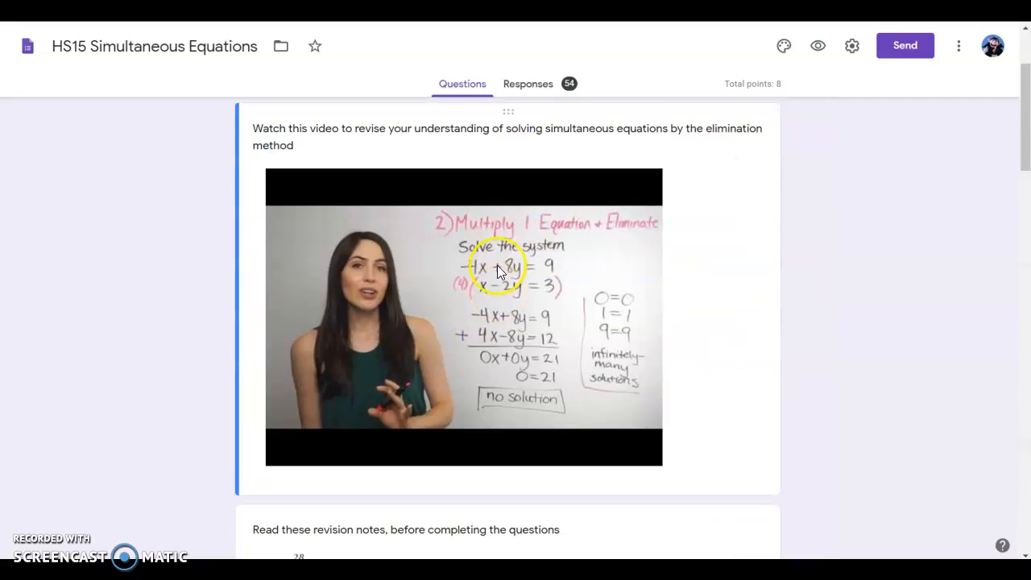
pyautogui.click(538, 88)
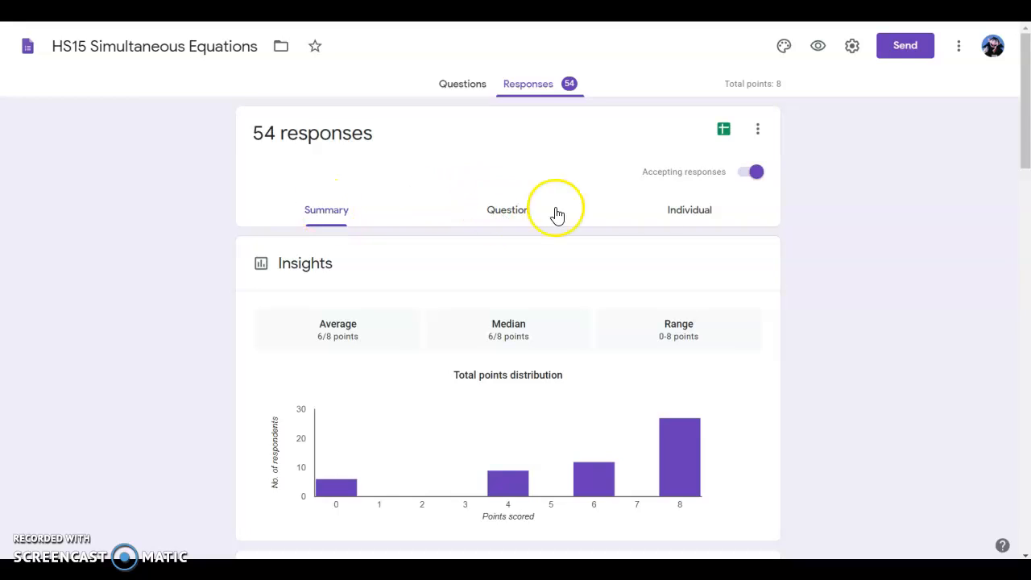
pyautogui.scroll(-7, 547, 462)
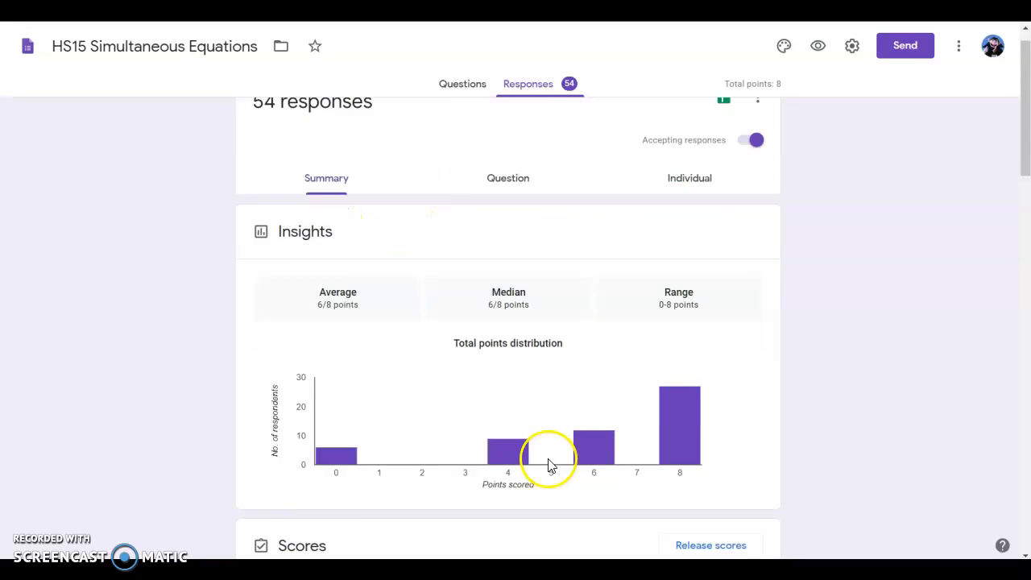
pyautogui.scroll(2, 547, 465)
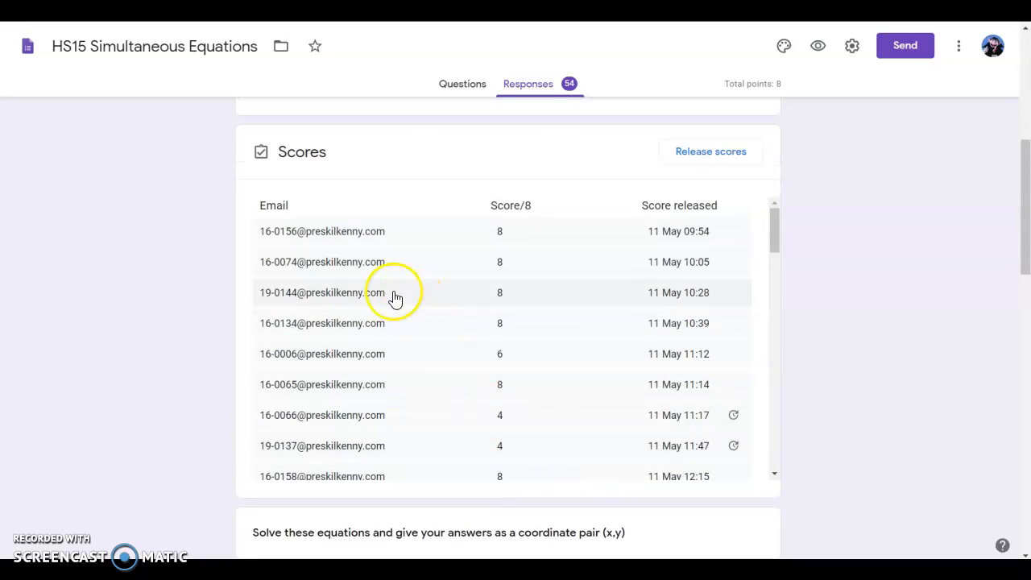
pyautogui.scroll(-4, 349, 359)
pyautogui.scroll(5, 352, 362)
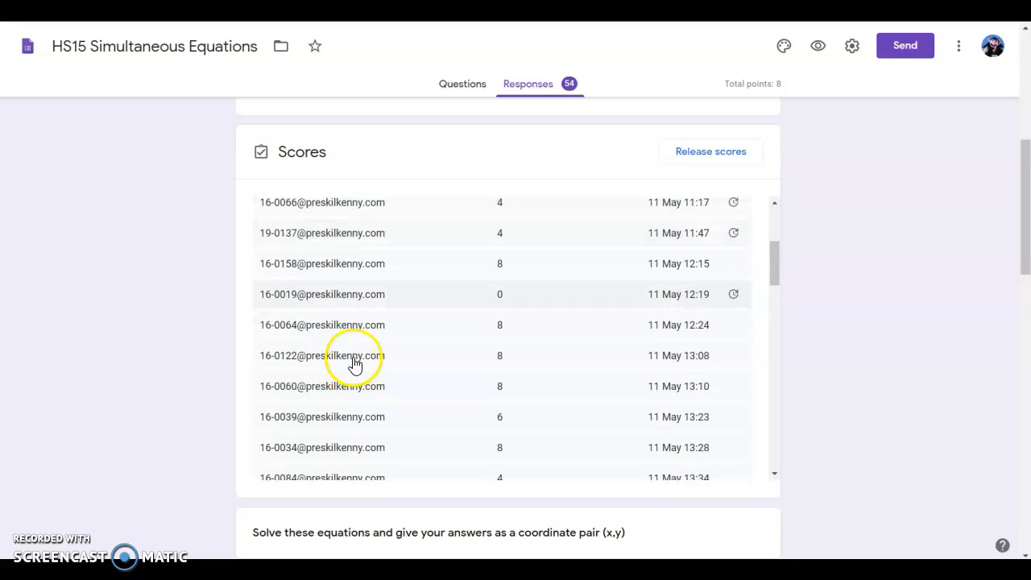
pyautogui.scroll(-3, 432, 395)
pyautogui.scroll(8, 432, 288)
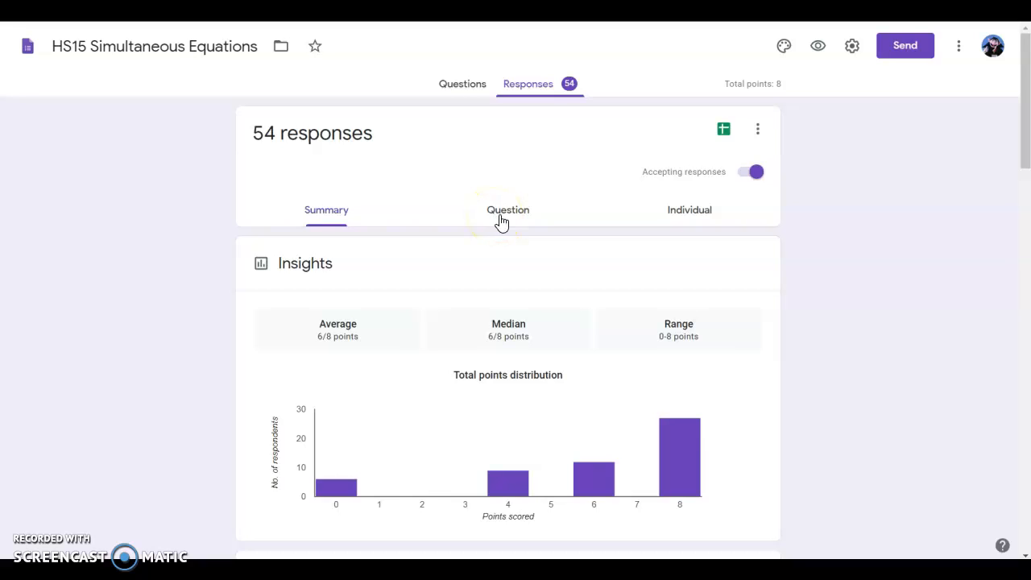
# Step: View the first individual response and look through its answers
pyautogui.click(696, 218)
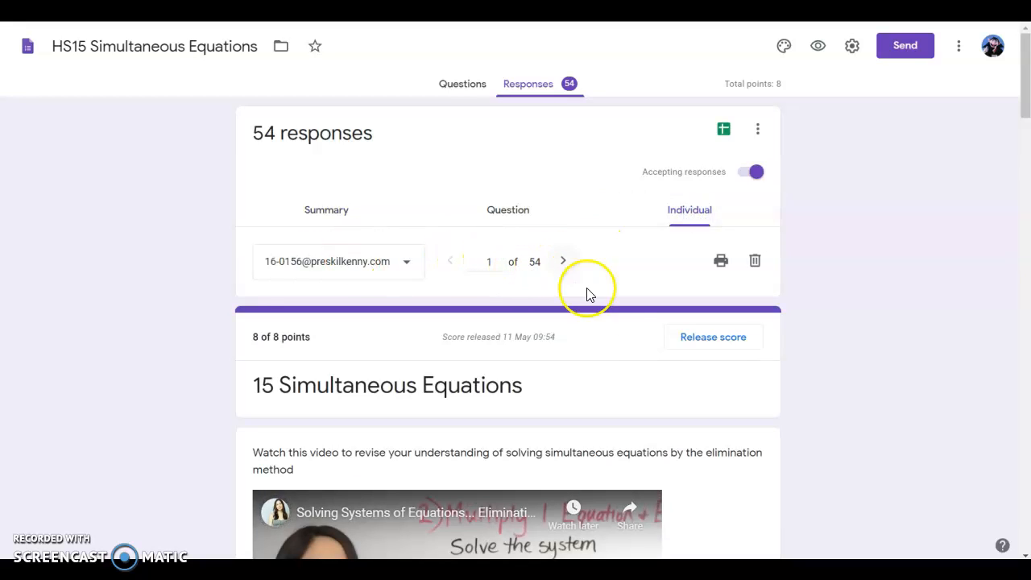
pyautogui.scroll(-4, 667, 411)
pyautogui.scroll(-13, 667, 410)
pyautogui.scroll(8, 667, 411)
pyautogui.scroll(10, 667, 411)
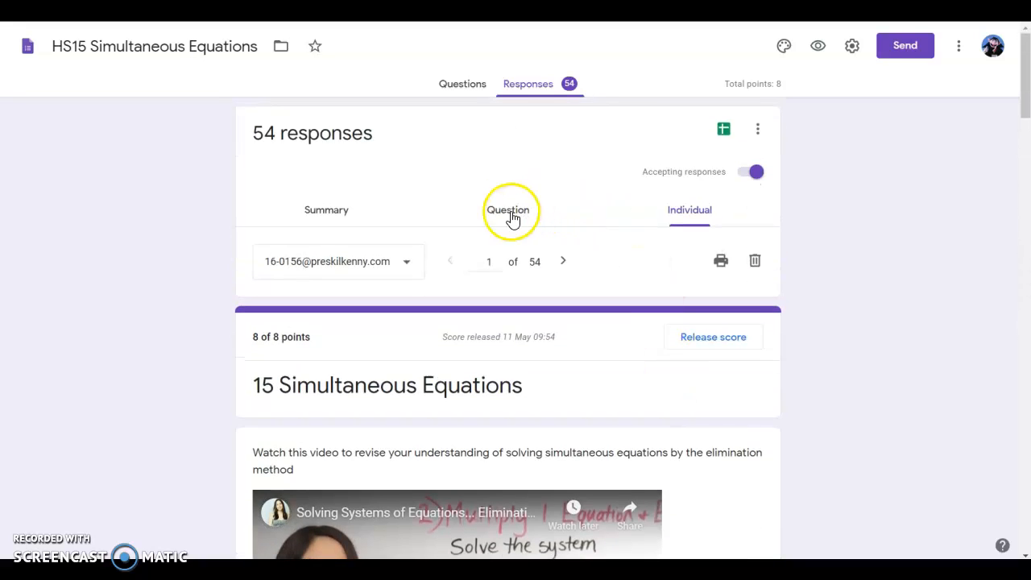
# Step: Show the responses grouped by question for question a) and display its answer key
pyautogui.click(512, 215)
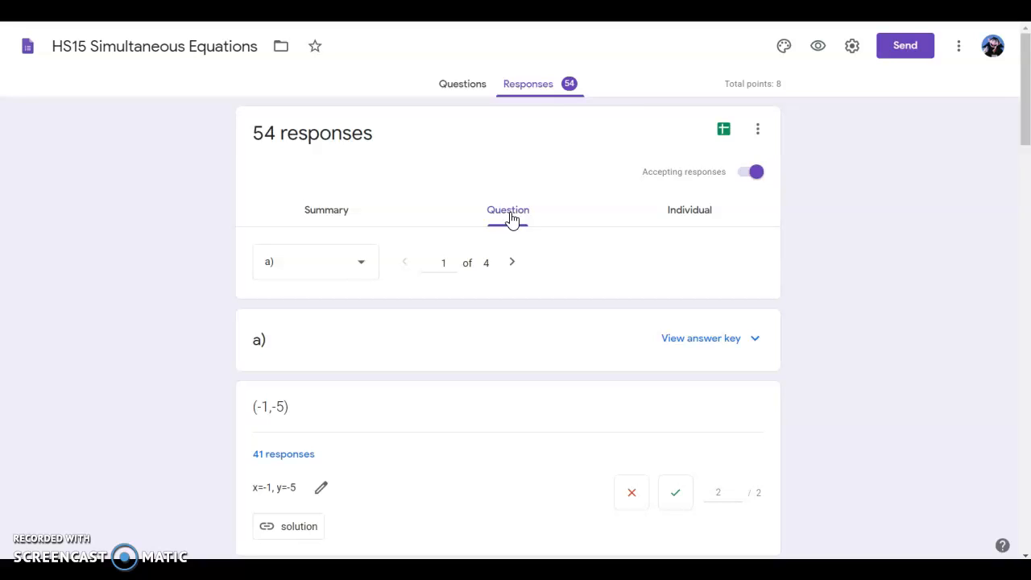
pyautogui.click(517, 211)
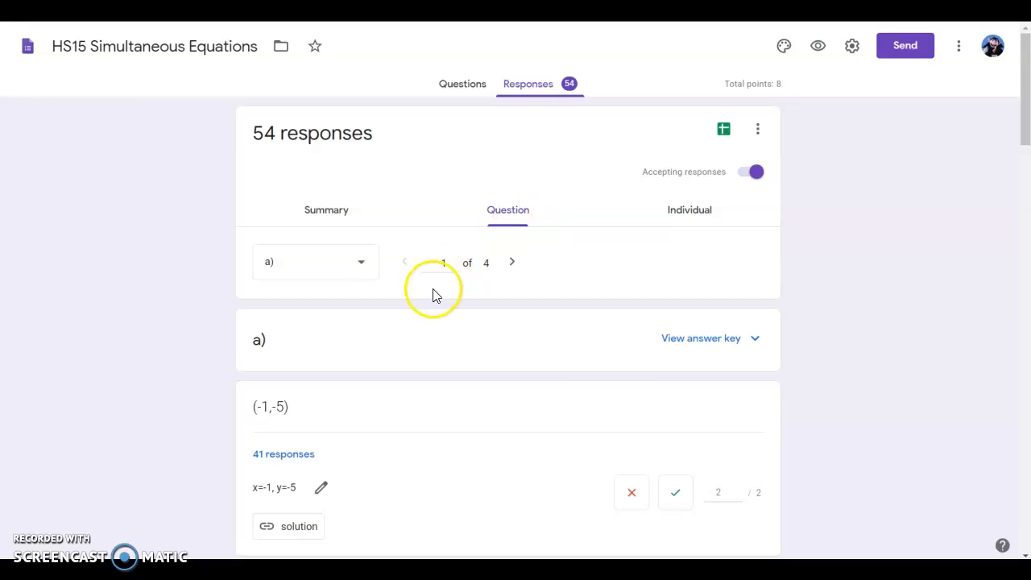
pyautogui.click(701, 346)
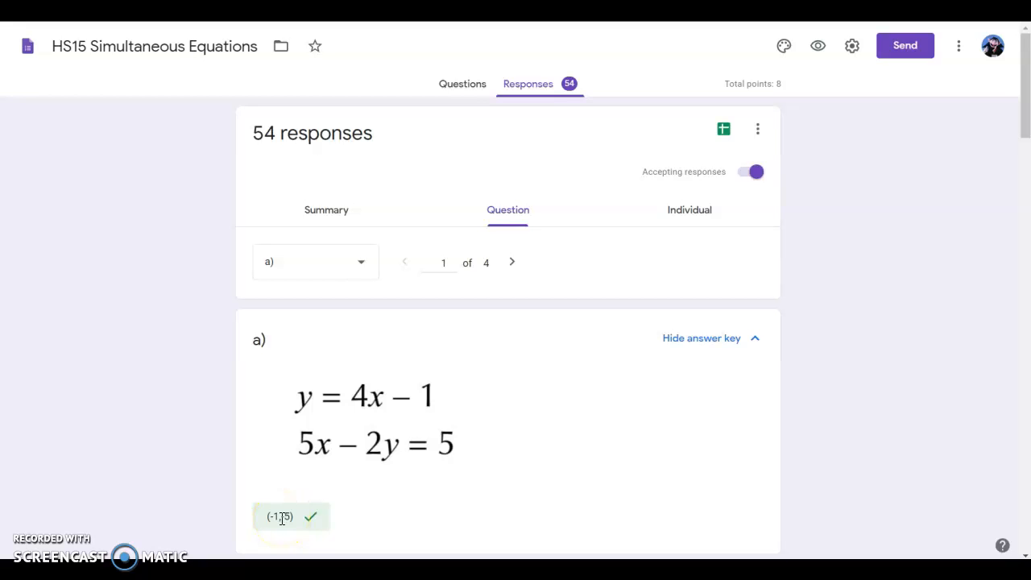
# Step: Mark the ungraded "x=-1, y=-5" responses to question a) as correct with 2 points
pyautogui.scroll(-2, 459, 475)
pyautogui.scroll(-2, 497, 463)
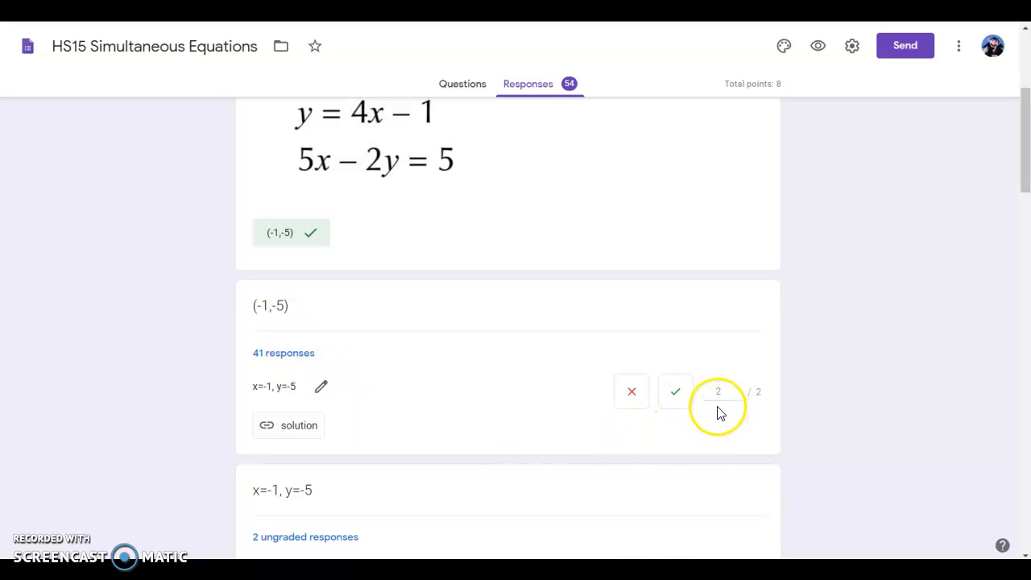
pyautogui.scroll(-1, 451, 401)
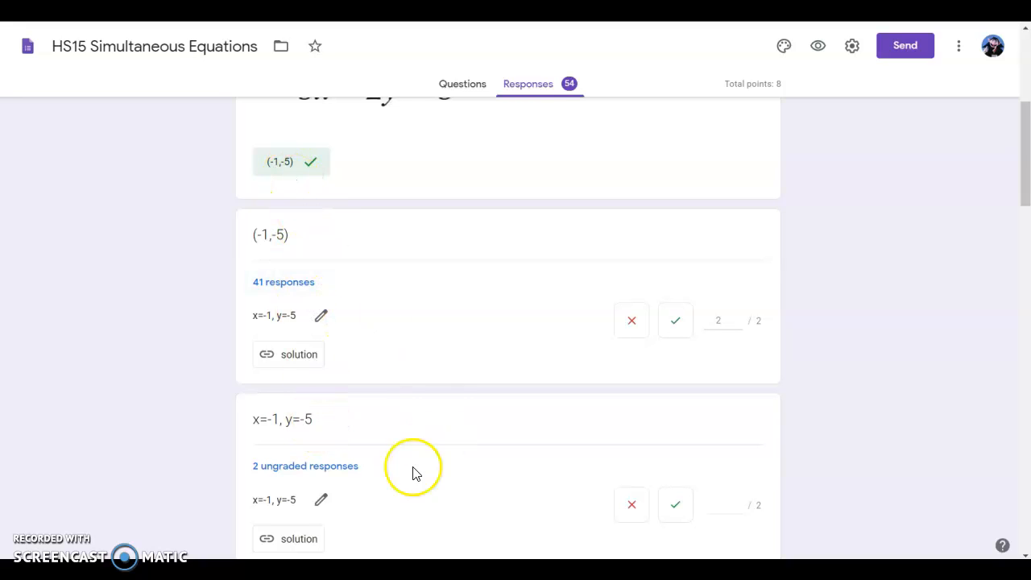
pyautogui.click(674, 509)
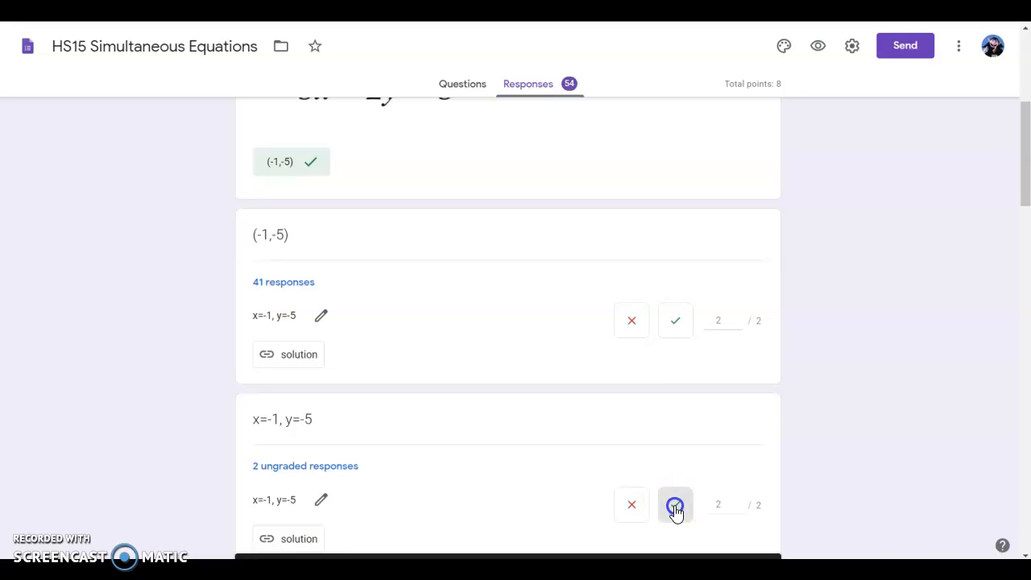
# Step: Give the ungraded "(1,-5)" responses to question a) 1 point out of 2
pyautogui.scroll(-2, 523, 434)
pyautogui.scroll(-2, 484, 416)
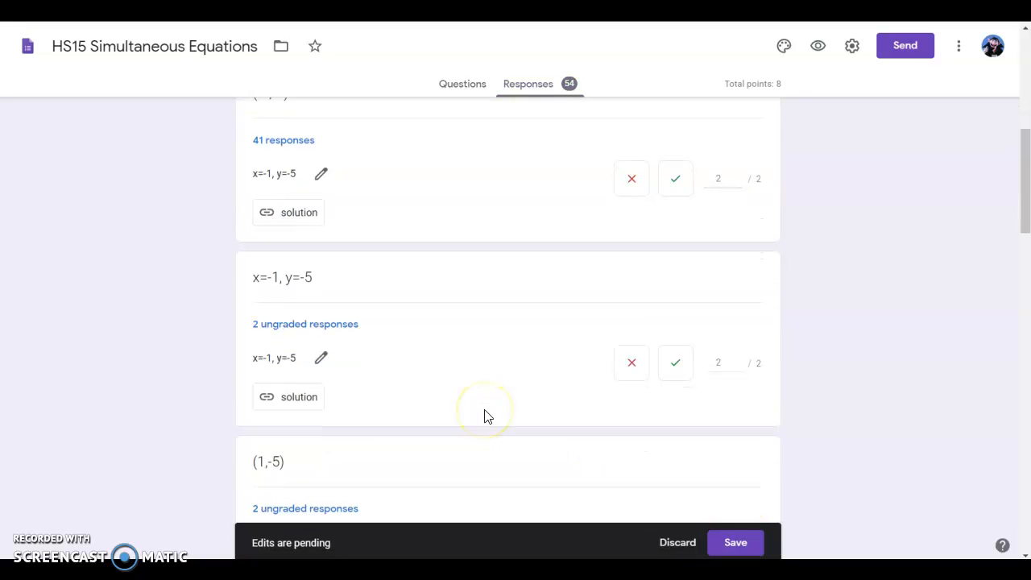
pyautogui.scroll(-2, 484, 415)
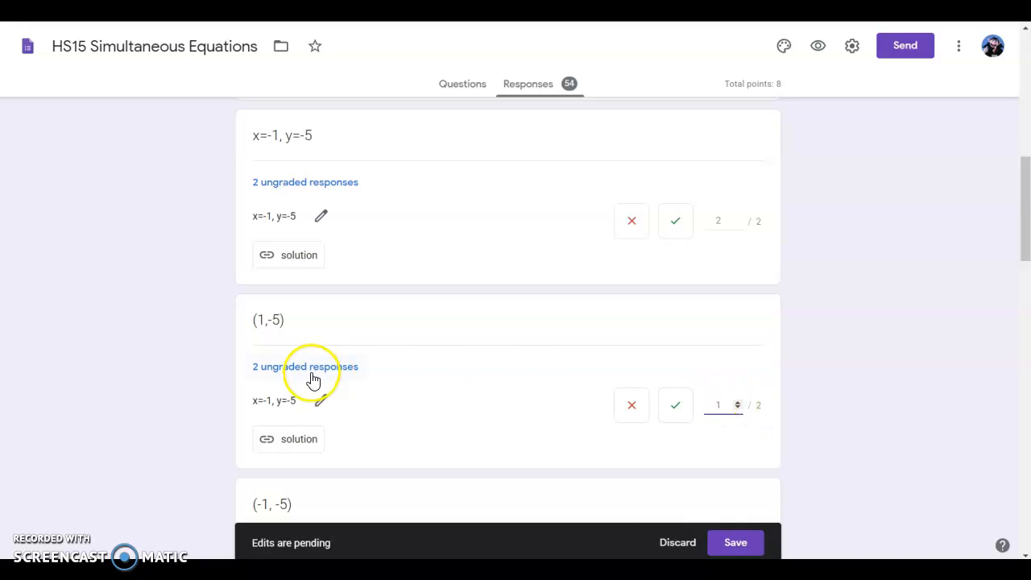
# Step: Mark the ungraded "(-1, -5)" and "X=-1, y=-5" responses to question a) as correct with 2 points each
pyautogui.scroll(-2, 389, 424)
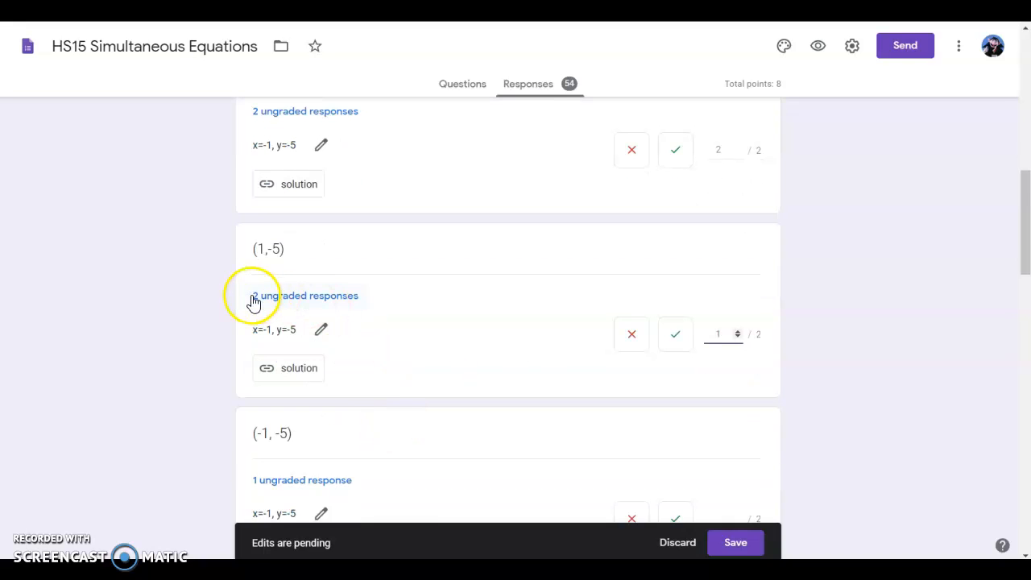
pyautogui.scroll(-2, 382, 337)
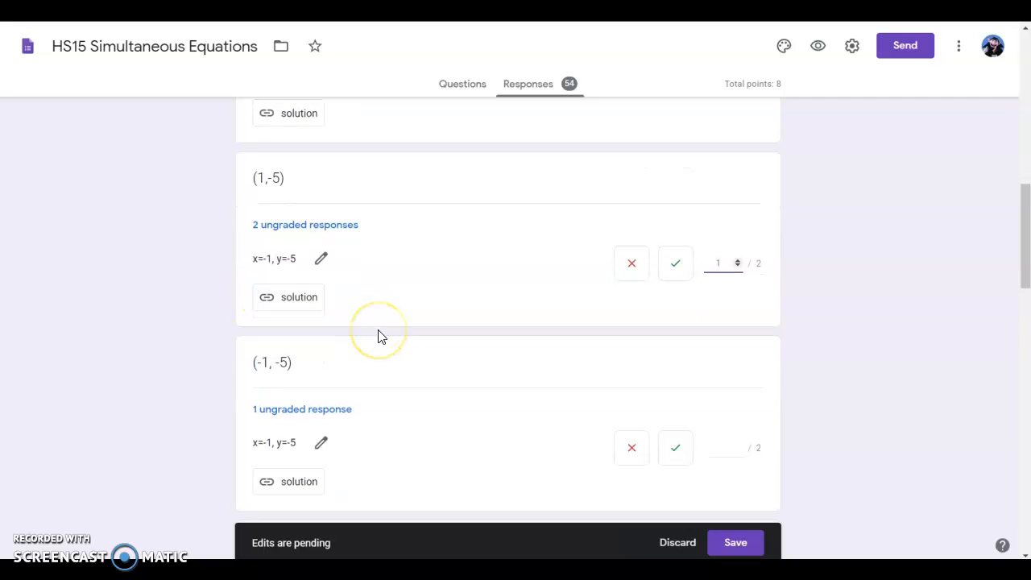
pyautogui.scroll(-2, 379, 336)
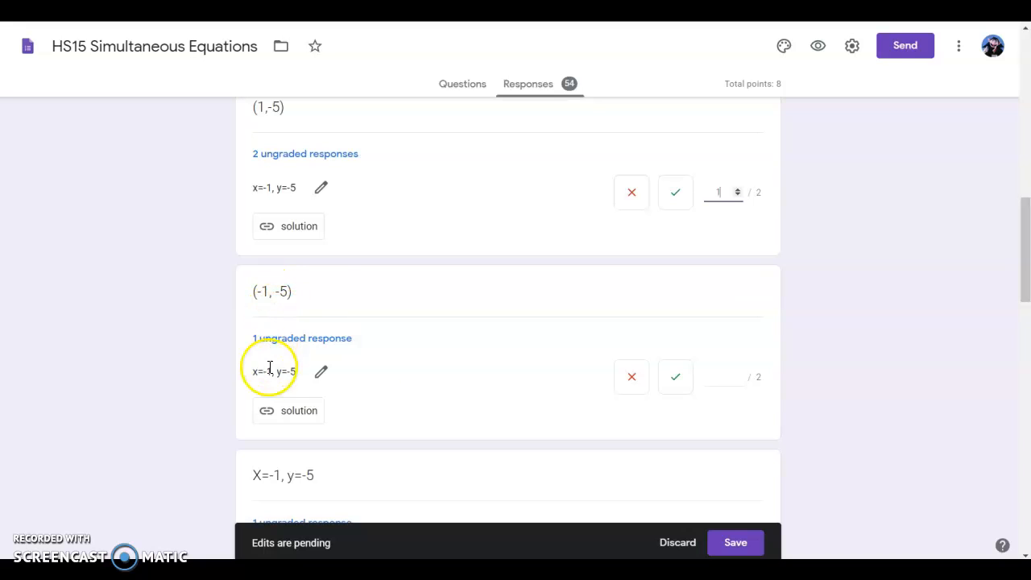
pyautogui.click(678, 378)
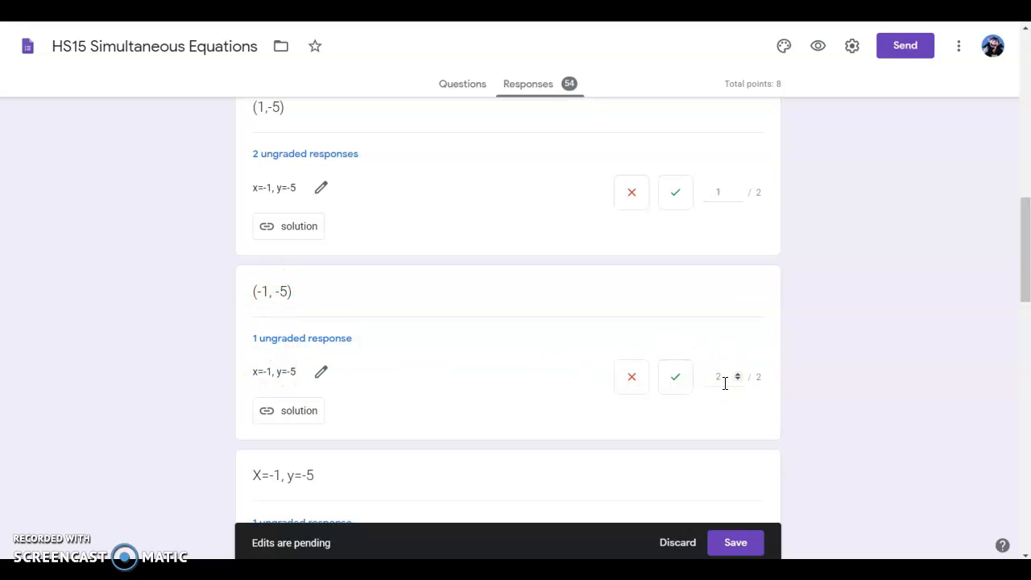
pyautogui.scroll(-4, 524, 375)
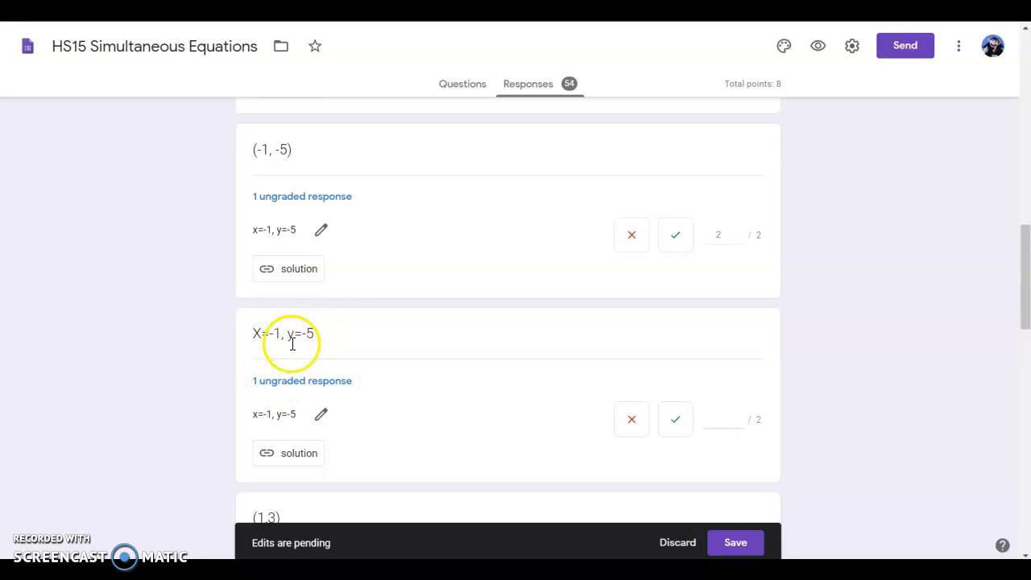
pyautogui.click(676, 425)
# Step: Mark the ungraded "(1,3)" responses to question a) as incorrect with 0 points
pyautogui.scroll(-2, 581, 412)
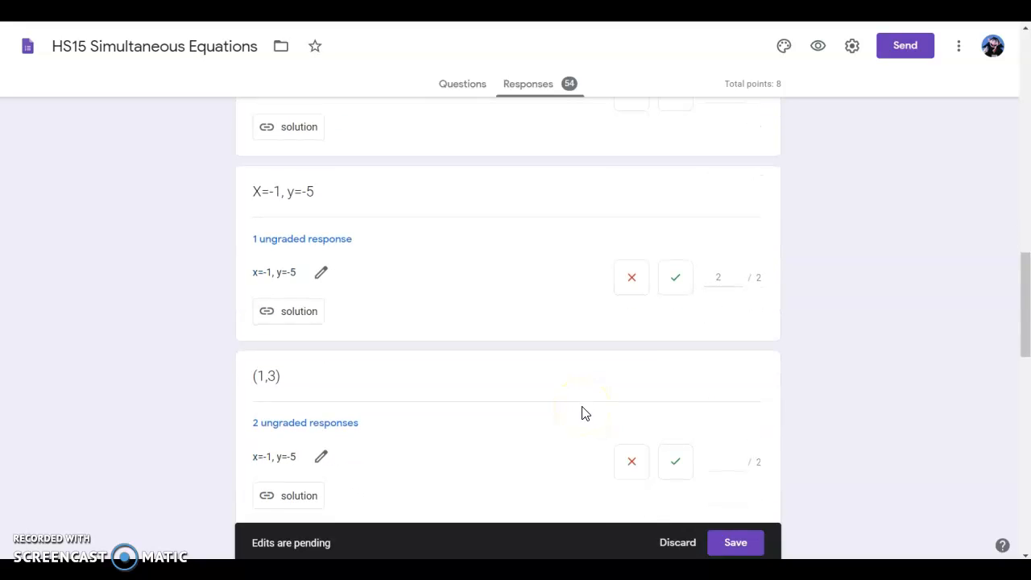
pyautogui.scroll(-1, 354, 378)
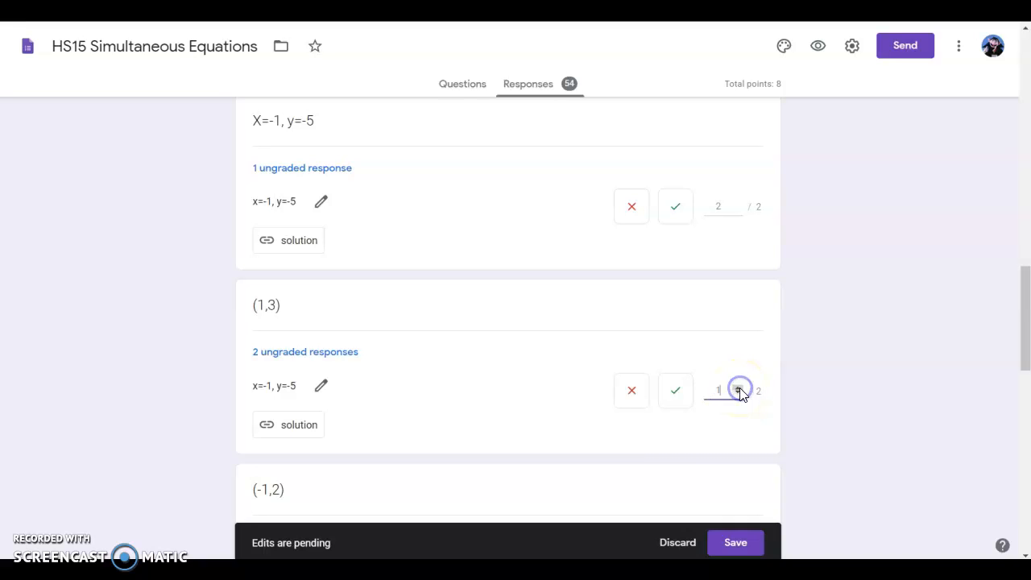
pyautogui.click(636, 393)
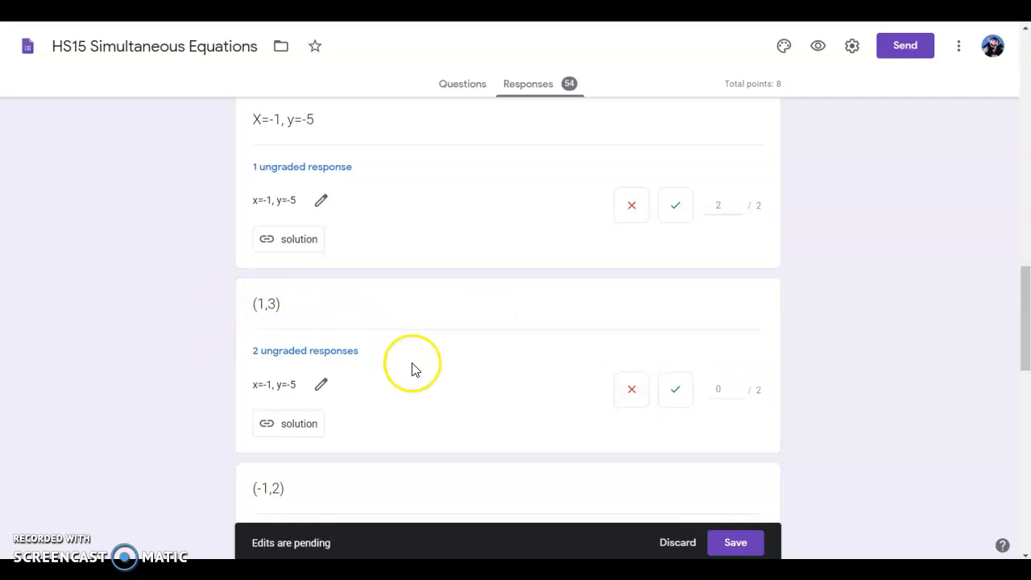
# Step: Give the ungraded "(-1,2)" response to question a) 1 point out of 2
pyautogui.scroll(-1, 414, 369)
pyautogui.scroll(-1, 415, 369)
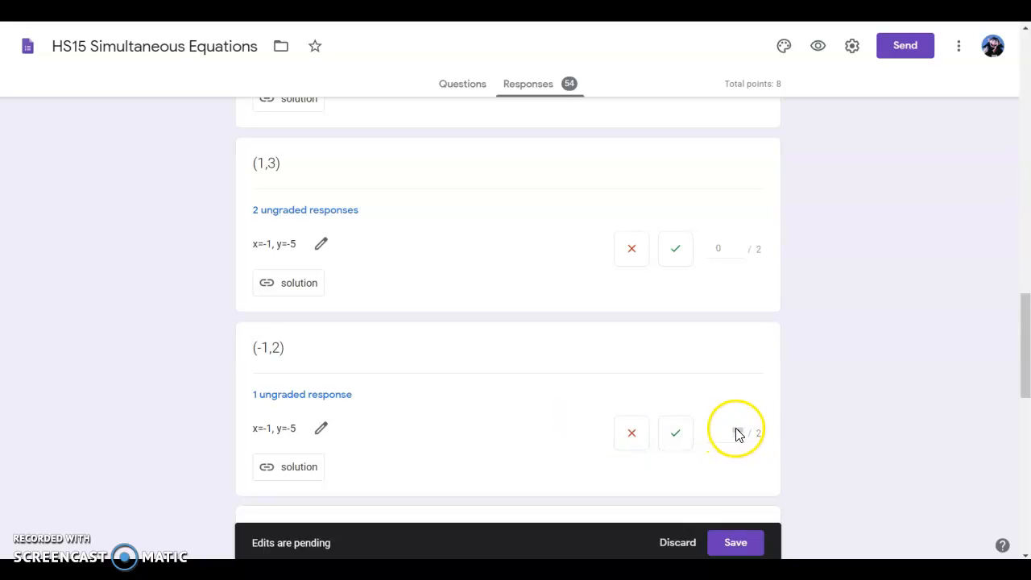
pyautogui.scroll(-2, 421, 418)
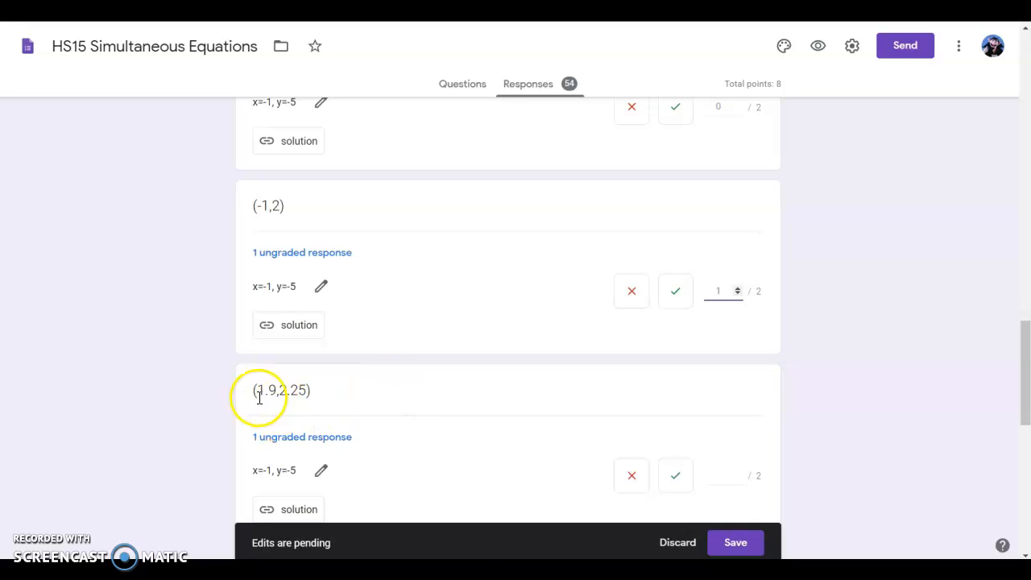
# Step: Mark the "(1.9,2.25)" response to question a) as incorrect with 0 points, and give the "(3,5)" response 1 point
pyautogui.scroll(-1, 421, 410)
pyautogui.scroll(-1, 418, 411)
pyautogui.click(622, 335)
pyautogui.scroll(-1, 339, 339)
pyautogui.scroll(-1, 338, 339)
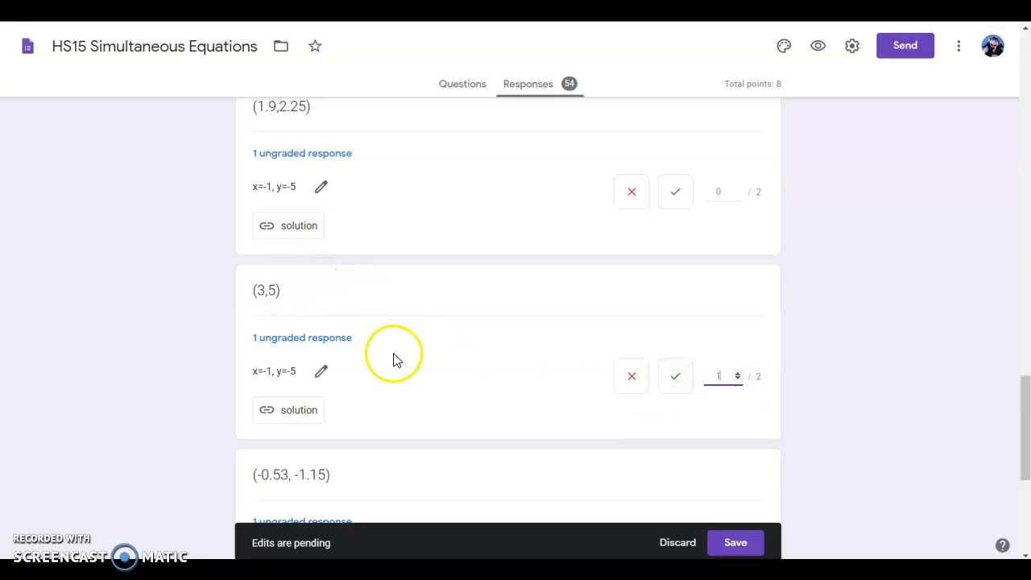
# Step: Mark the "(-0.53, -1.15)" and "X=0.73 Y=1.92" responses to question a) as incorrect with 0 points each
pyautogui.scroll(-2, 395, 358)
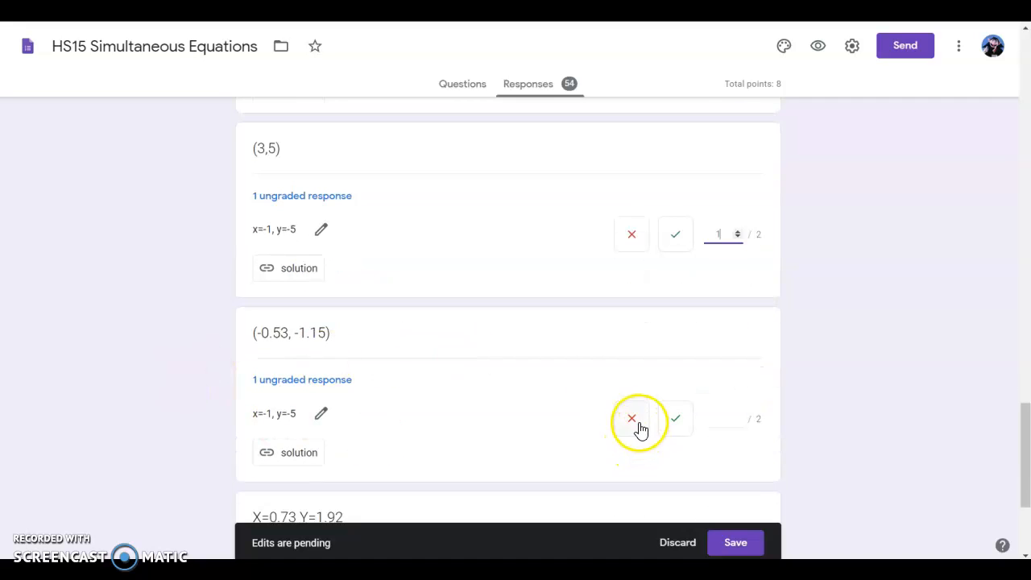
pyautogui.click(635, 420)
pyautogui.scroll(-2, 453, 412)
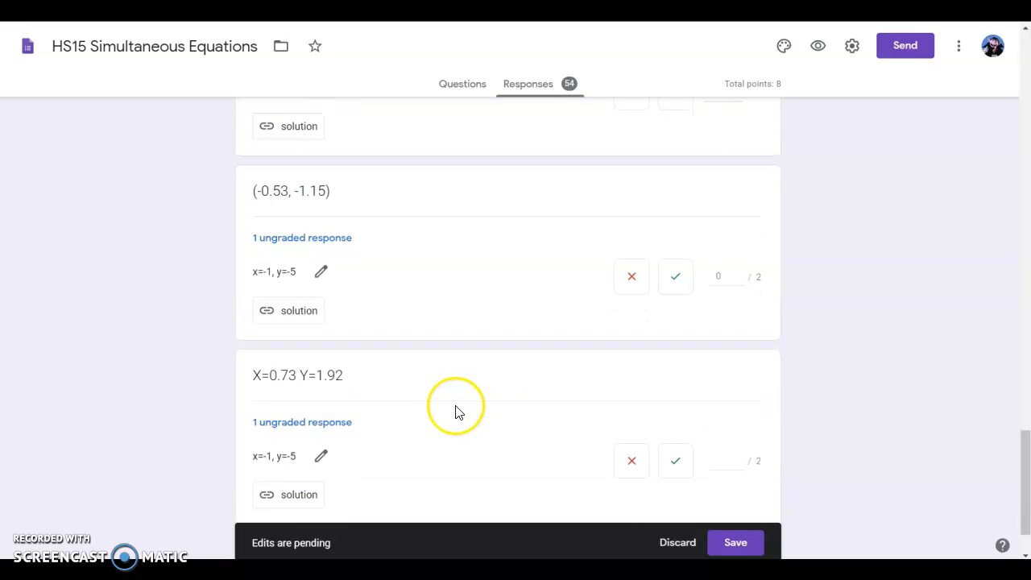
pyautogui.click(613, 460)
# Step: Look back over the points given for question a) and save the pending grading edits
pyautogui.scroll(-2, 462, 416)
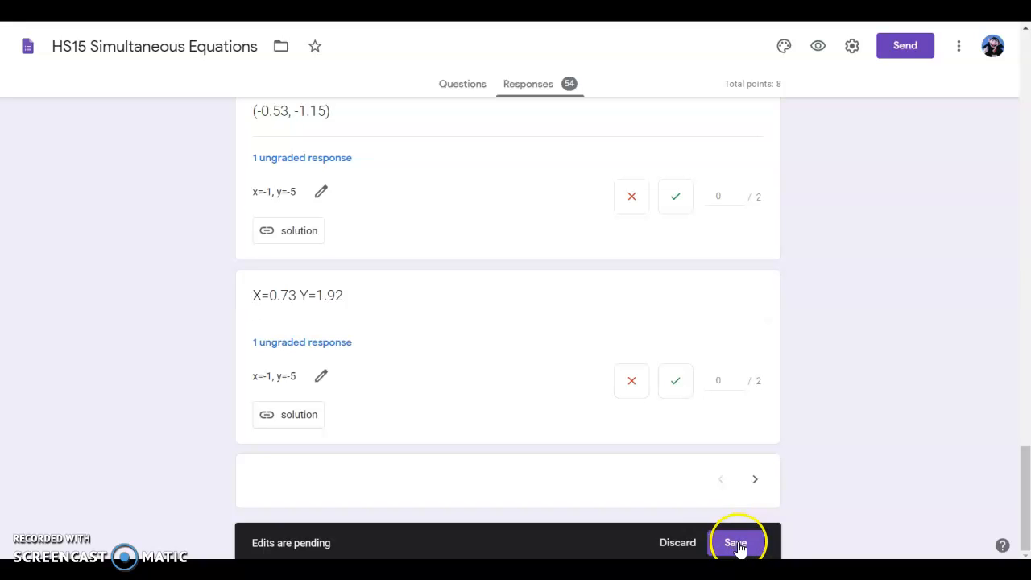
pyautogui.scroll(10, 686, 433)
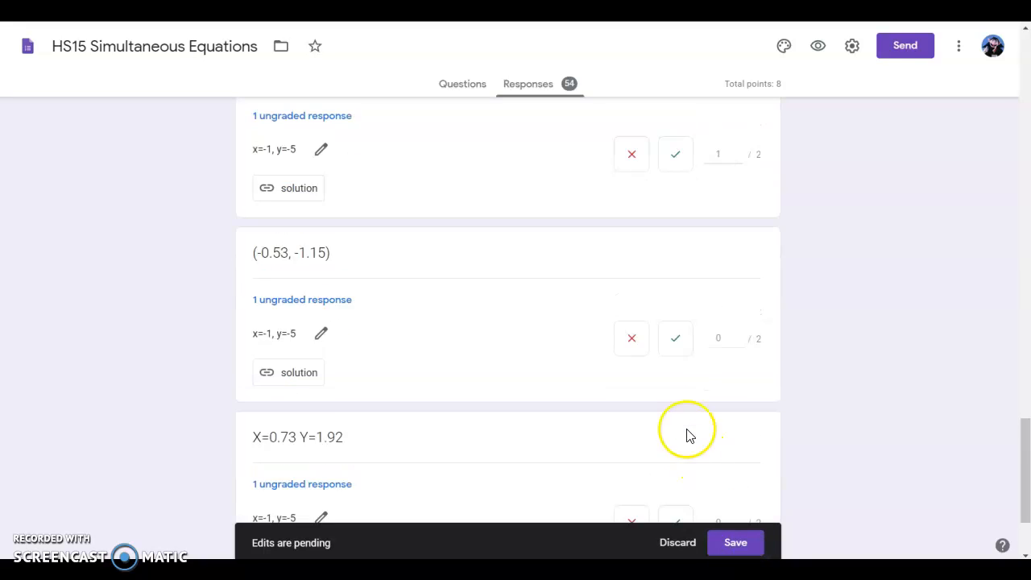
pyautogui.scroll(10, 713, 306)
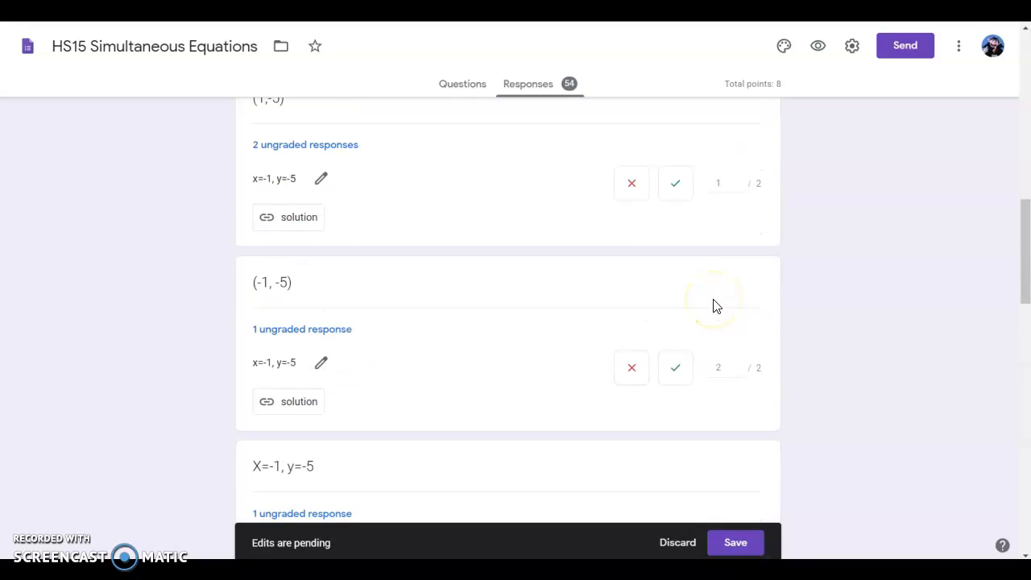
pyautogui.scroll(2, 712, 306)
pyautogui.click(746, 549)
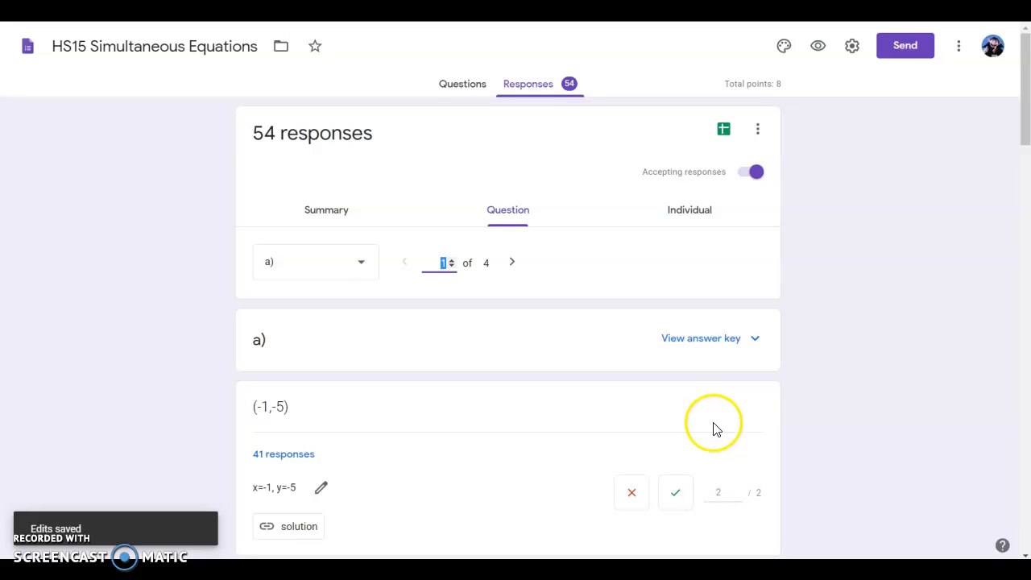
# Step: Check the saved grades for question a), and move on to question b) with its answer key displayed
pyautogui.scroll(-5, 713, 430)
pyautogui.scroll(-2, 713, 430)
pyautogui.scroll(7, 712, 429)
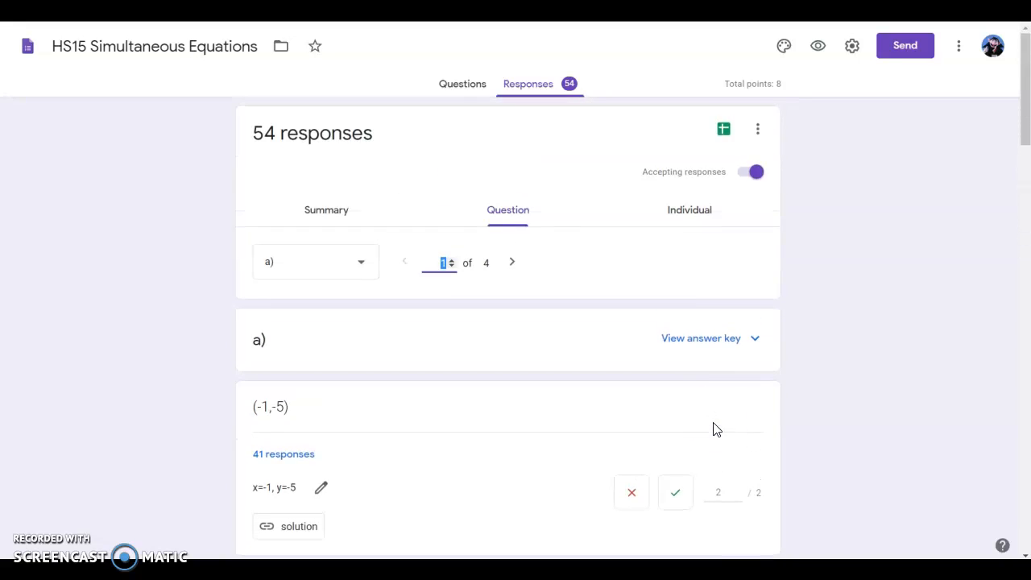
pyautogui.click(512, 262)
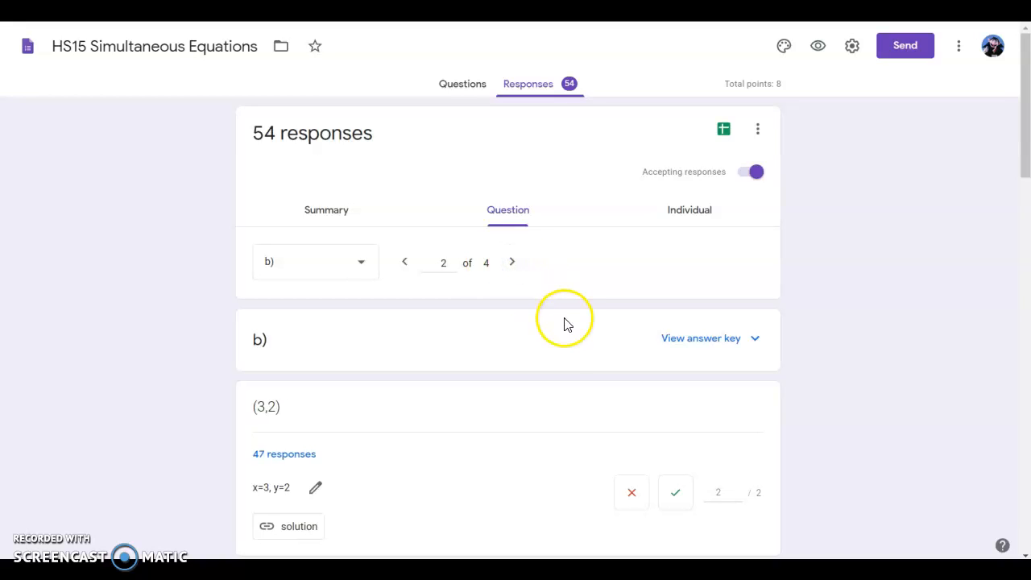
pyautogui.scroll(-1, 543, 395)
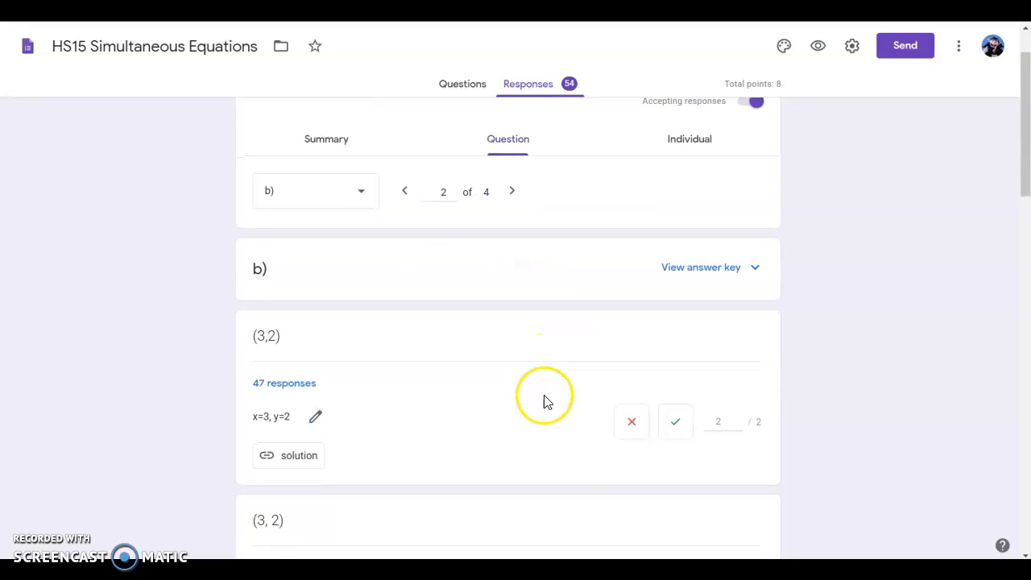
pyautogui.scroll(1, 736, 279)
pyautogui.click(743, 338)
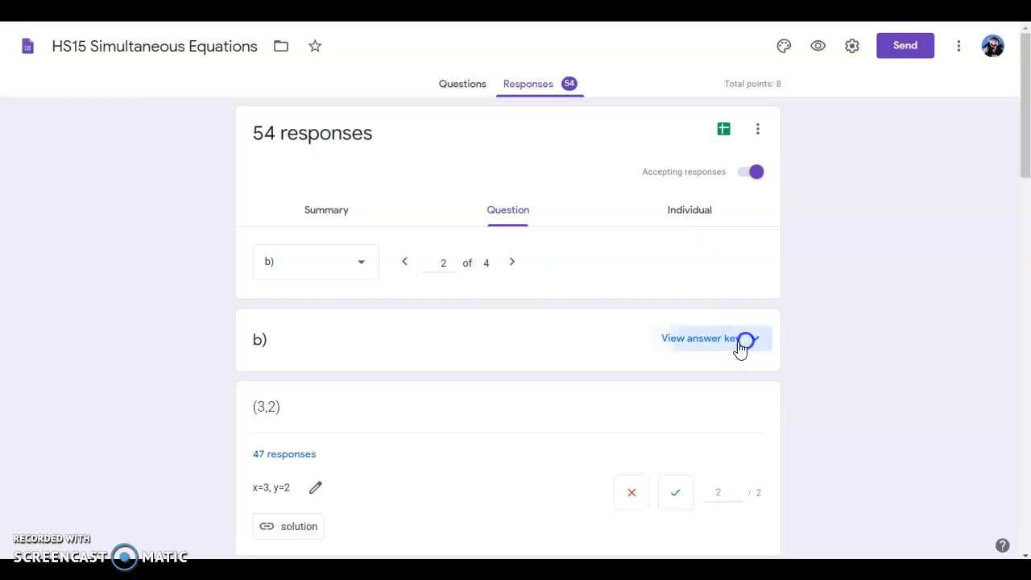
# Step: Mark the ungraded "(3, 2)" response to question b) as correct with 2 points
pyautogui.scroll(-4, 338, 500)
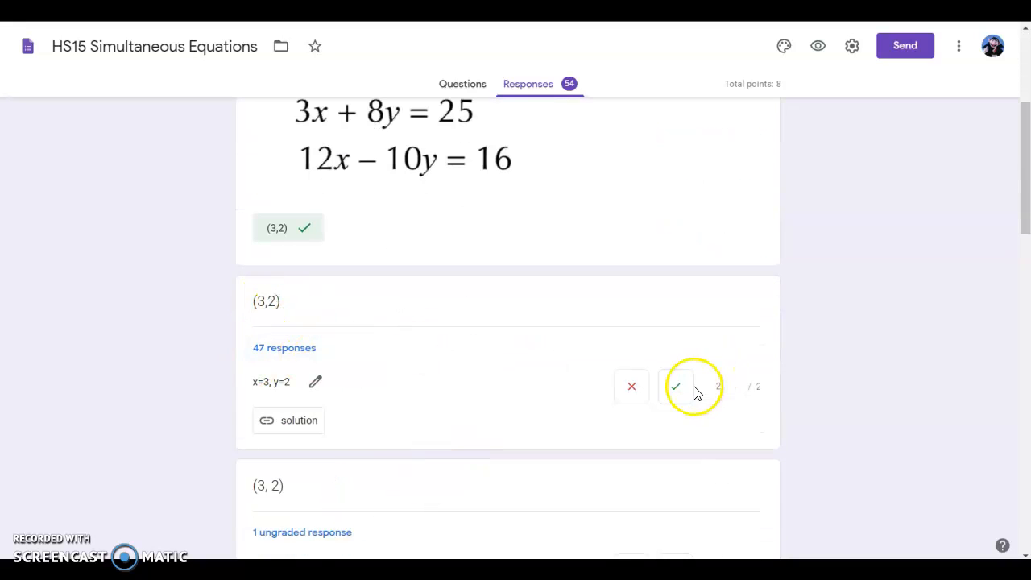
pyautogui.scroll(-1, 389, 414)
pyautogui.scroll(-1, 390, 413)
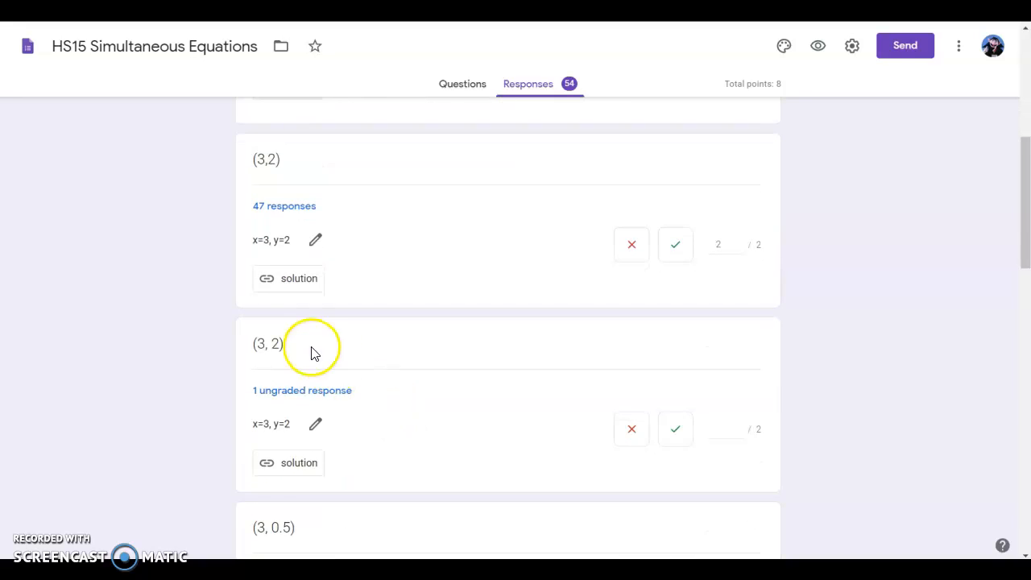
pyautogui.click(682, 440)
# Step: Look over the next ungraded response to question b) and move on to the responses for question d)
pyautogui.scroll(-2, 389, 413)
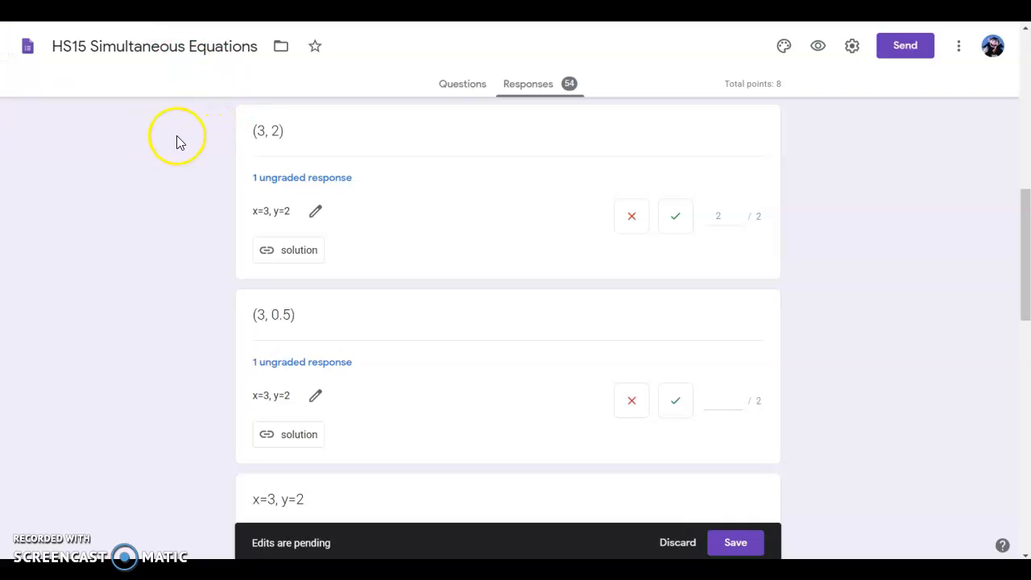
pyautogui.scroll(2, 143, 182)
pyautogui.scroll(-1, 143, 182)
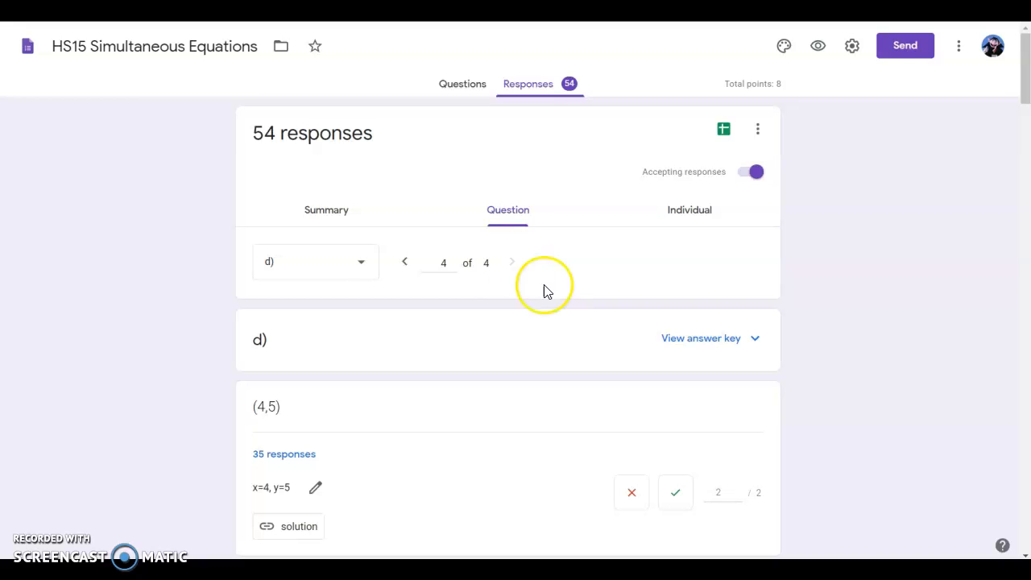
# Step: Return to the response summary and examine the points distribution and the scores list with its release times
pyautogui.click(352, 214)
pyautogui.scroll(-2, 635, 421)
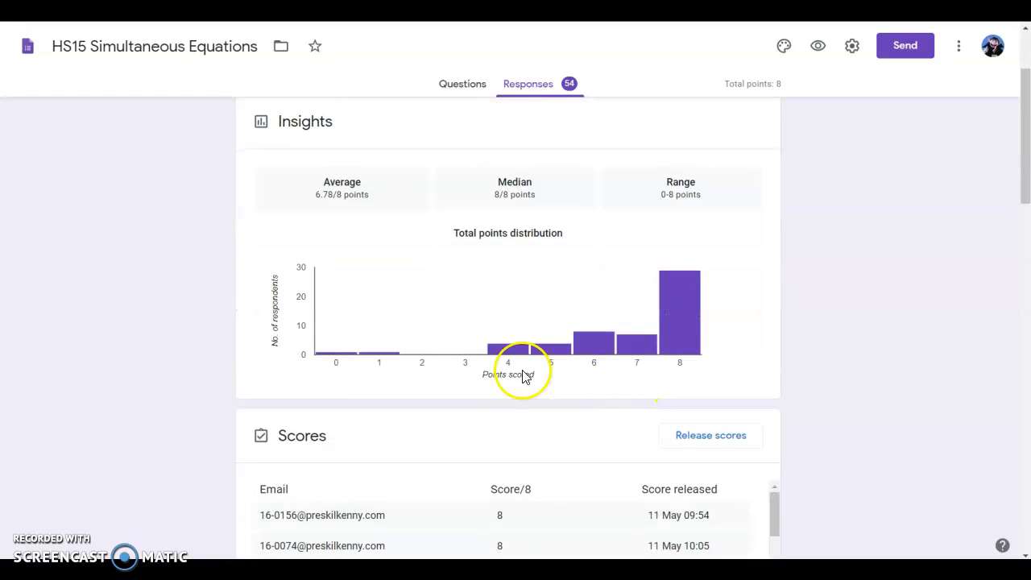
pyautogui.scroll(-2, 682, 423)
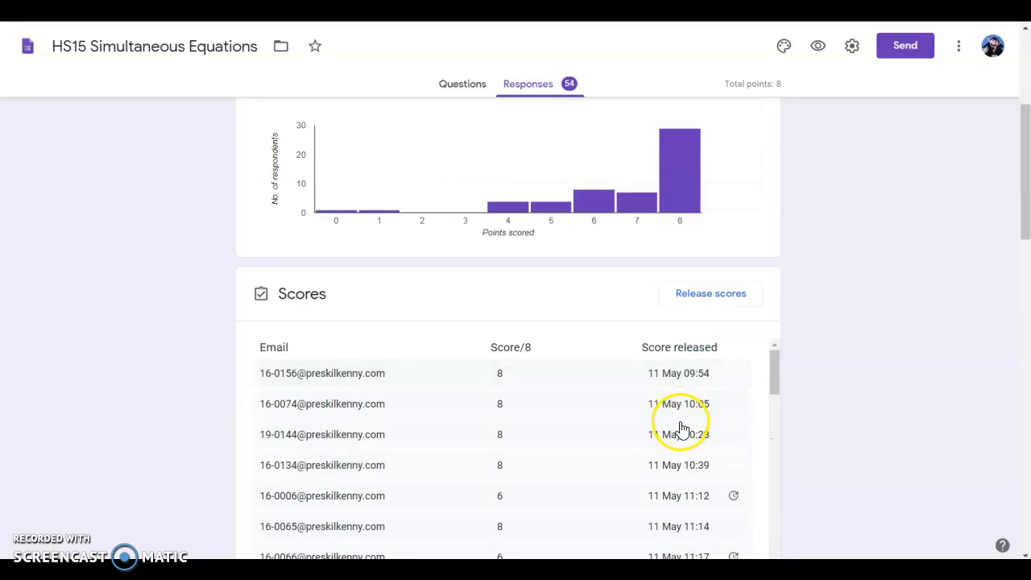
pyautogui.scroll(-2, 681, 418)
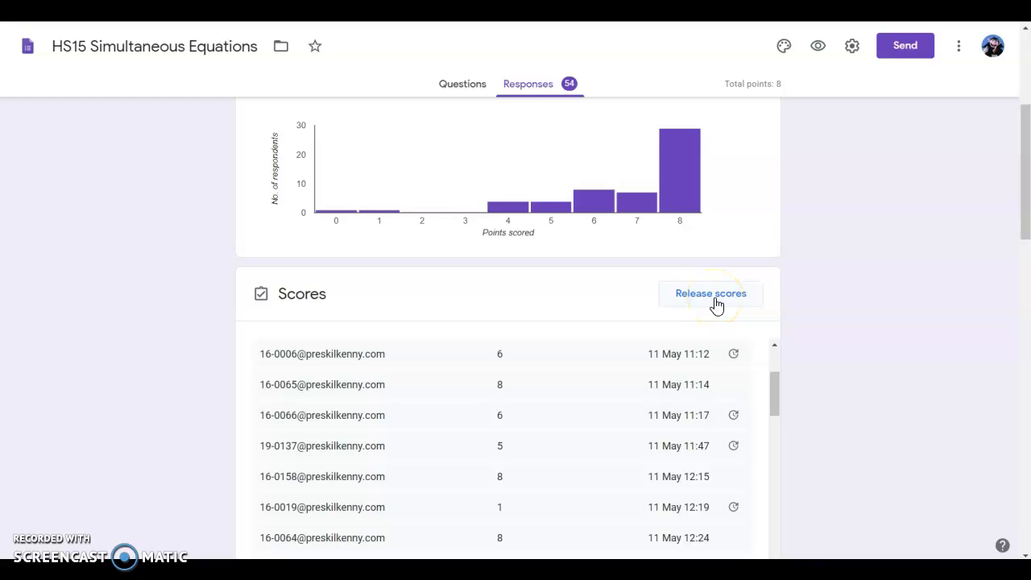
pyautogui.click(715, 296)
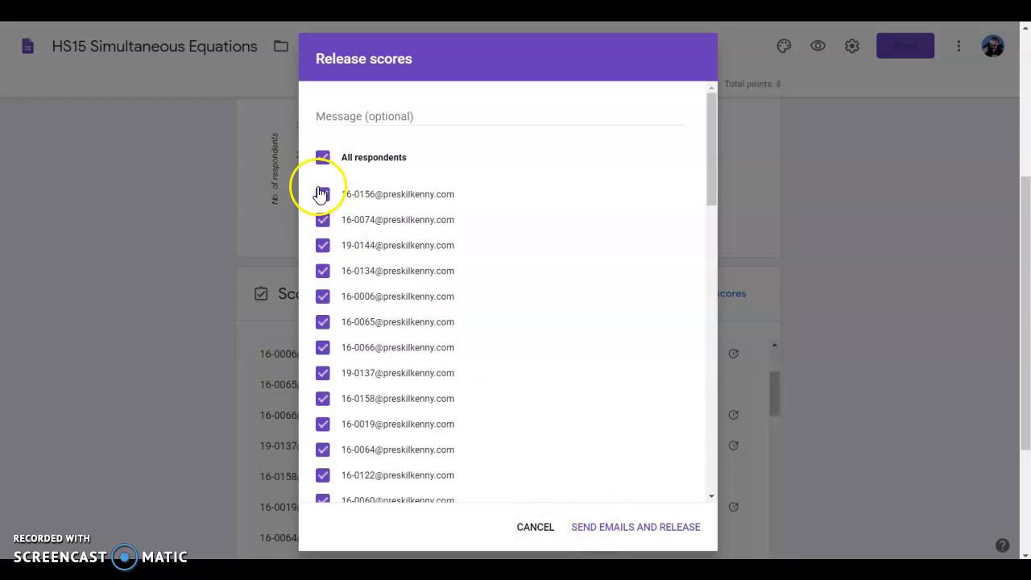
pyautogui.click(323, 157)
pyautogui.click(322, 194)
pyautogui.click(322, 220)
pyautogui.click(322, 158)
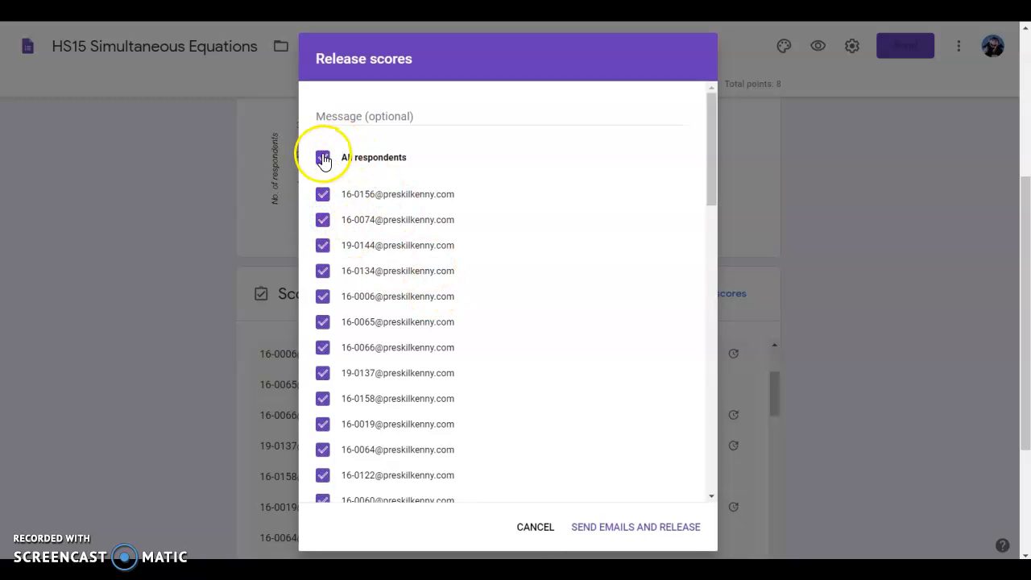
pyautogui.click(531, 535)
# Step: Show the first individual response, and switch back to the assignment's student work page in Google Classroom
pyautogui.scroll(5, 520, 167)
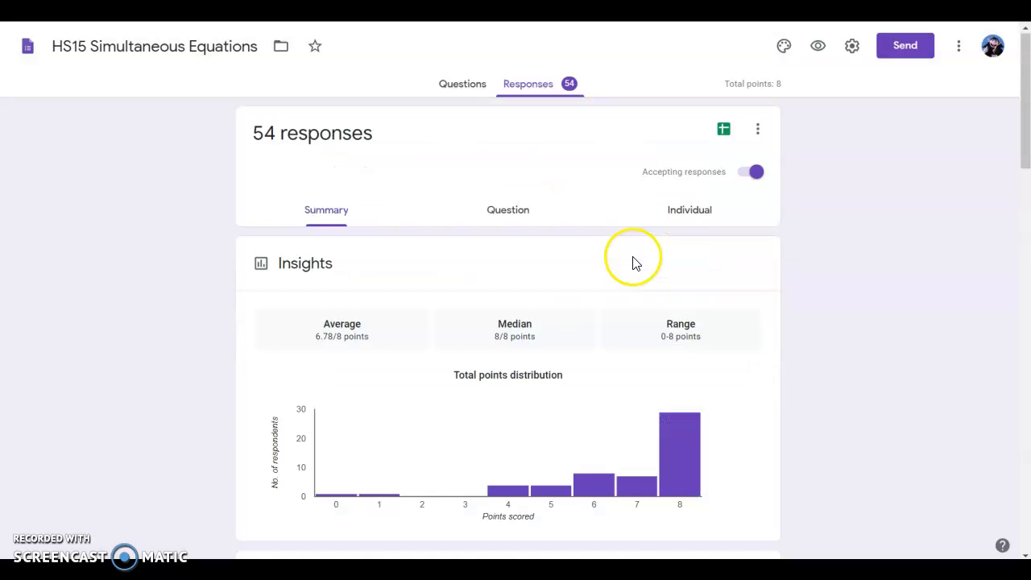
pyautogui.click(689, 210)
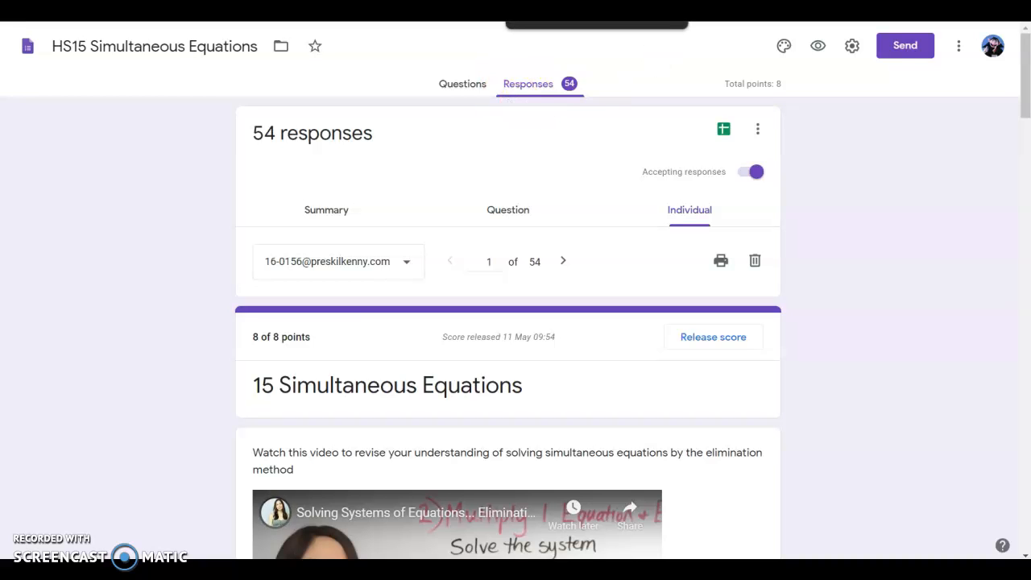
pyautogui.click(555, 8)
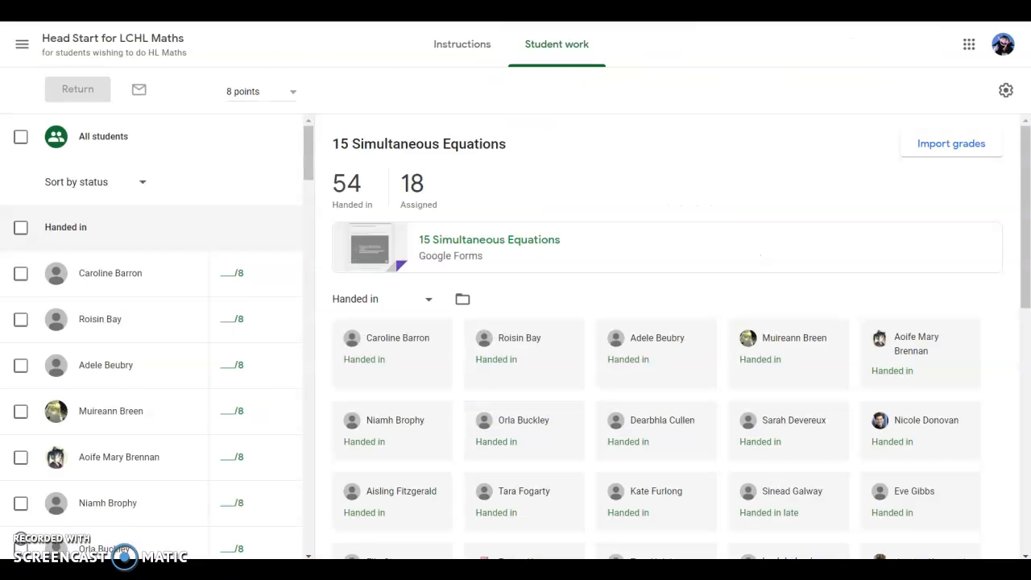